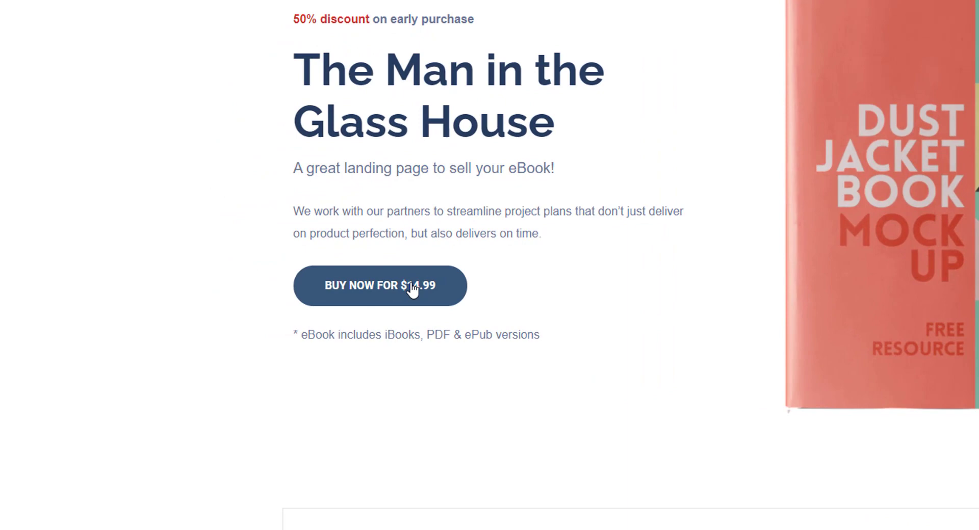
Step: Buy the eBook with its red BUY NOW FOR $14.99 button, opening a $15.74 USD PayPal checkout
{"action": "left_click", "coordinate": [284, 306]}
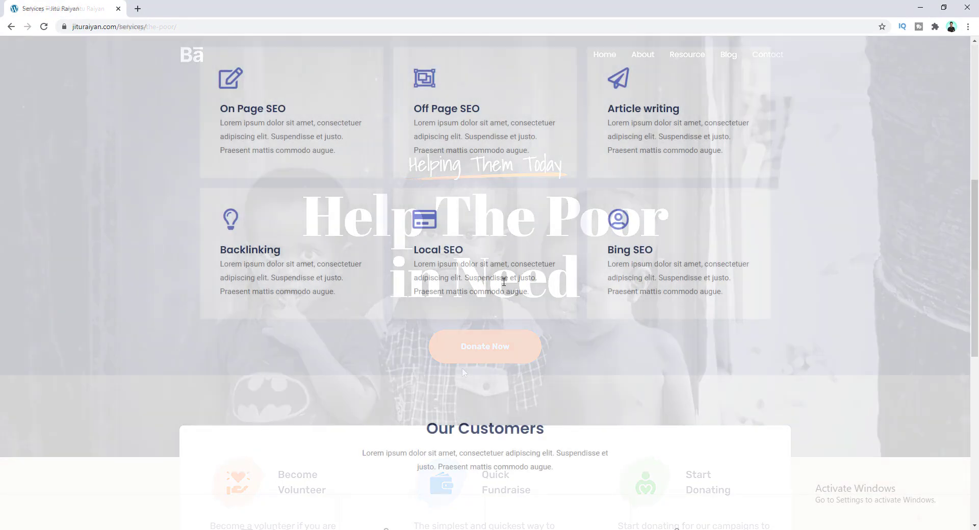
Step: Scroll down the Services donation page to review its SEO offerings
{"action": "scroll", "coordinate": [505, 284], "scroll_direction": "down", "scroll_amount": 9}
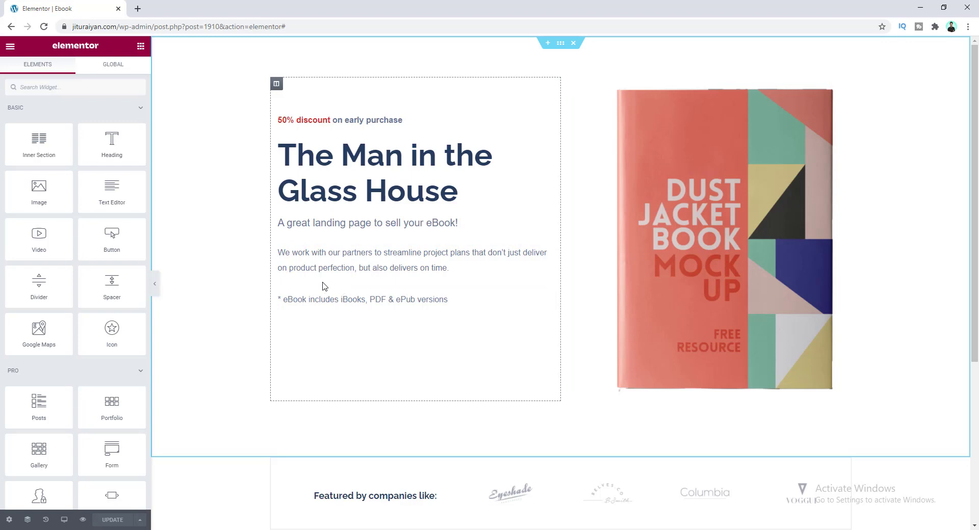
Step: Search widgets for 'pay' and drop a PayPal Button below the eBook description paragraph
{"action": "left_click", "coordinate": [108, 87]}
{"action": "type", "text": "pay"}
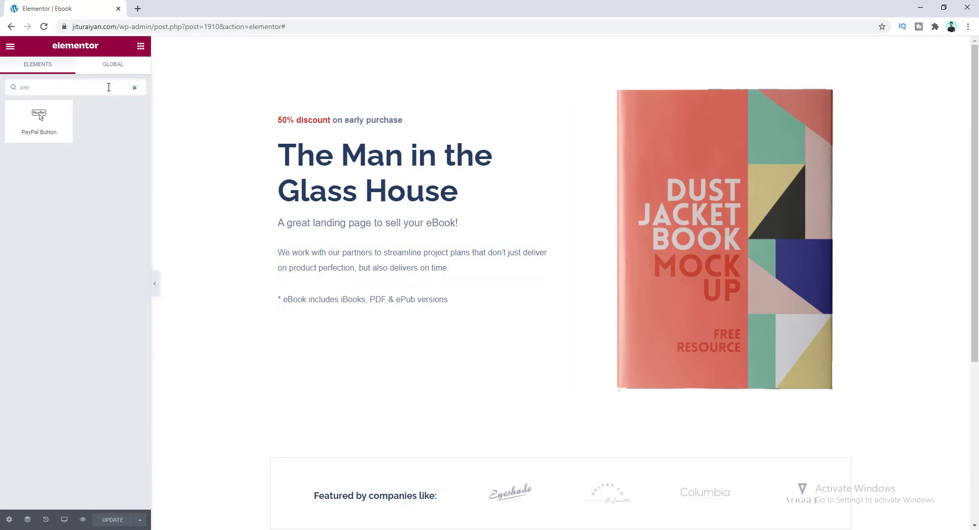
{"action": "left_click_drag", "start_coordinate": [54, 114], "coordinate": [328, 277]}
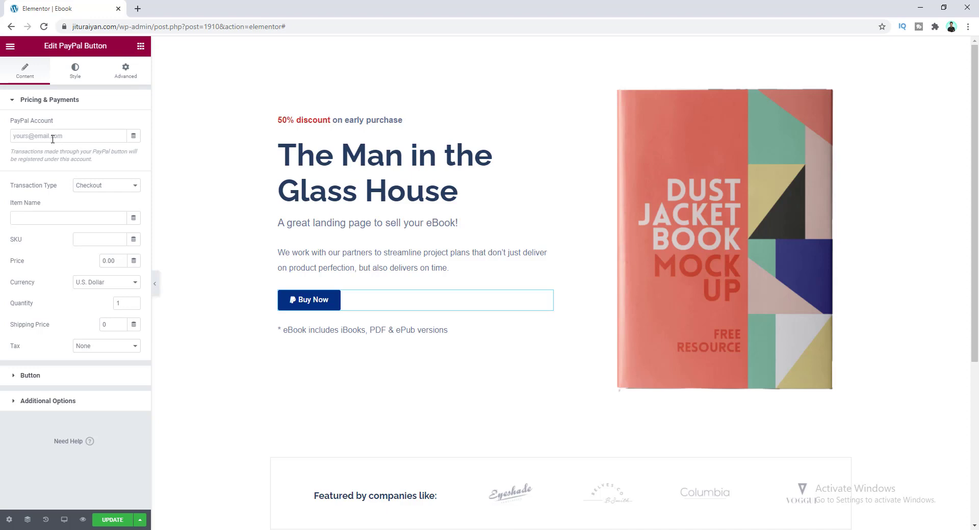
Step: Enter the PayPal account e-mail and keep Checkout as the transaction type
{"action": "left_click", "coordinate": [52, 136]}
{"action": "key", "text": "ctrl+v"}
{"action": "type", "text": "@gmail."}
{"action": "left_click", "coordinate": [109, 190]}
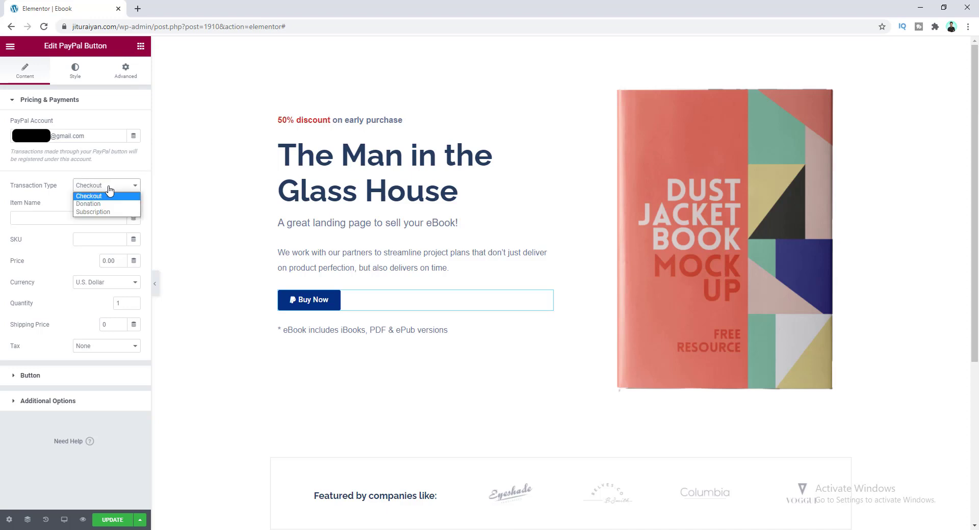
{"action": "left_click", "coordinate": [99, 197]}
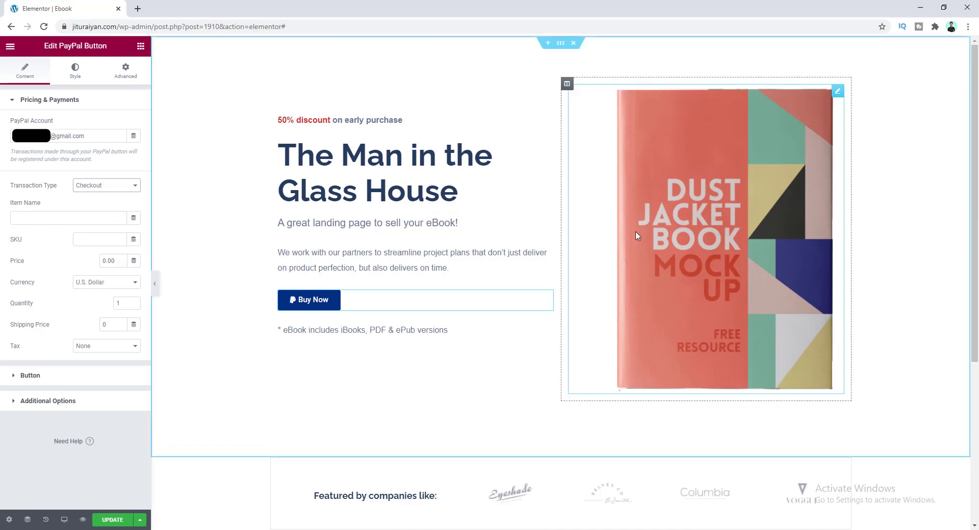
Step: Set item name 'Dust Jacket book', SKU 113866790 and price 14.99
{"action": "left_click", "coordinate": [73, 220]}
{"action": "type", "text": "Dust Jacket book"}
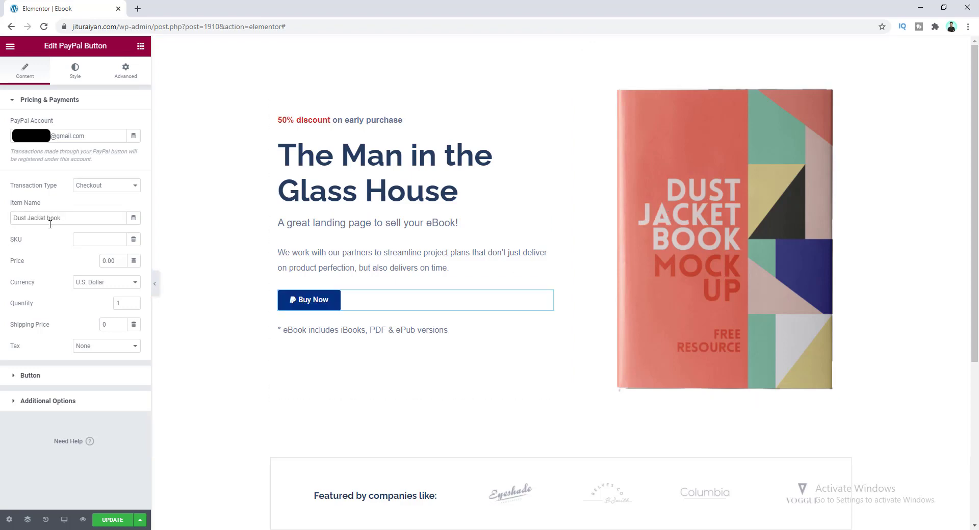
{"action": "left_click", "coordinate": [85, 241]}
{"action": "left_click", "coordinate": [87, 258]}
{"action": "left_click_drag", "start_coordinate": [112, 262], "coordinate": [96, 262]}
{"action": "type", "text": "14"}
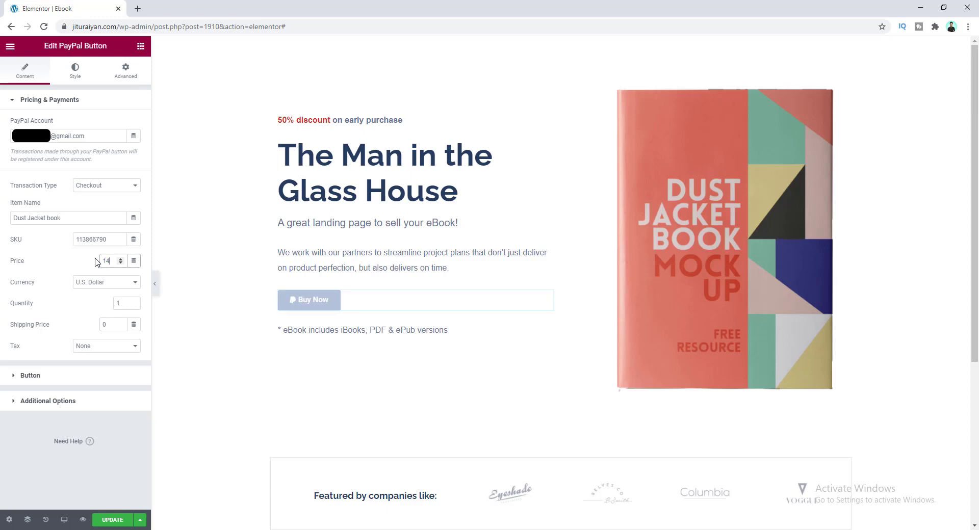
{"action": "type", "text": ".99"}
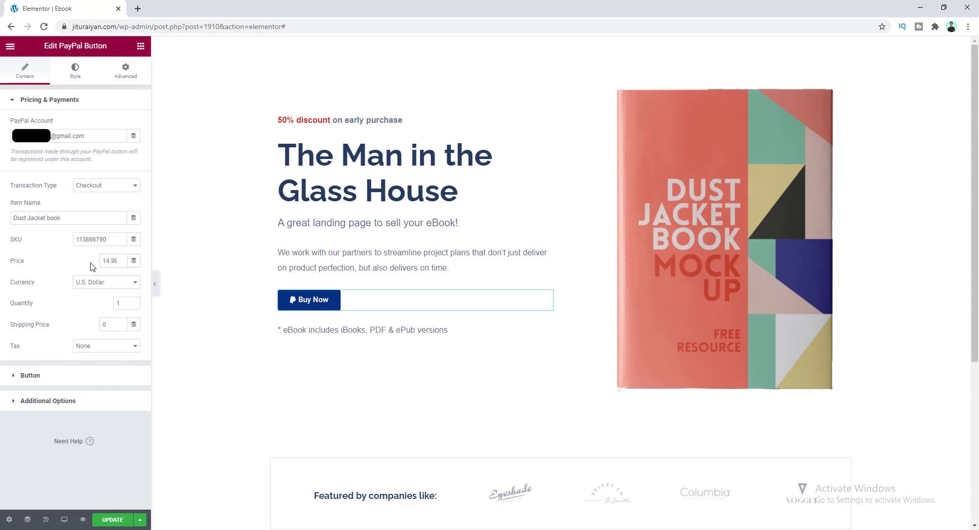
Step: Keep U.S. Dollar as the currency and charge a 5% percentage tax
{"action": "left_click", "coordinate": [116, 286]}
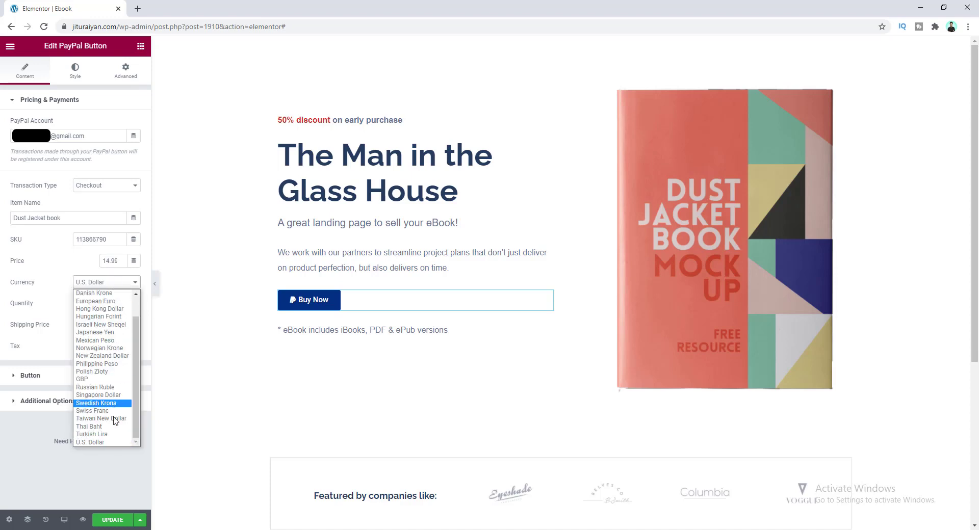
{"action": "left_click", "coordinate": [106, 444]}
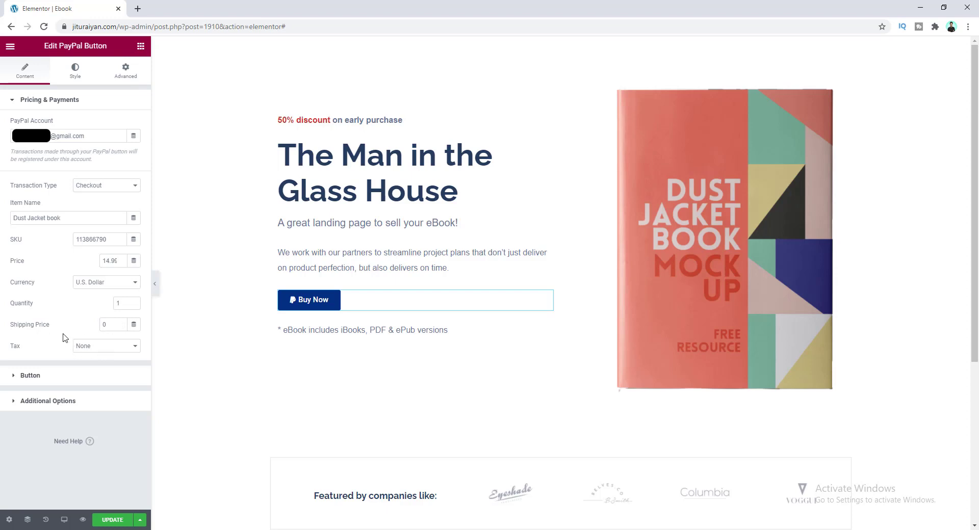
{"action": "left_click", "coordinate": [94, 346]}
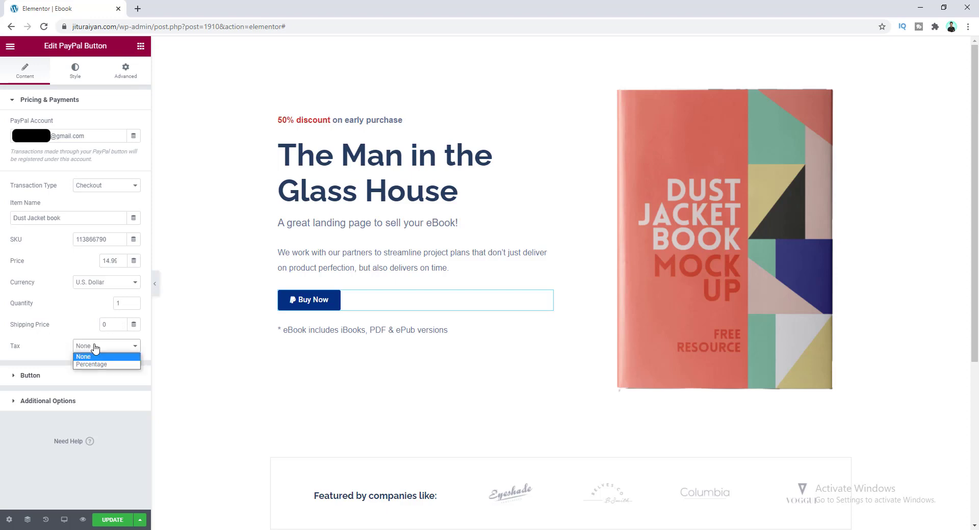
{"action": "left_click", "coordinate": [101, 365]}
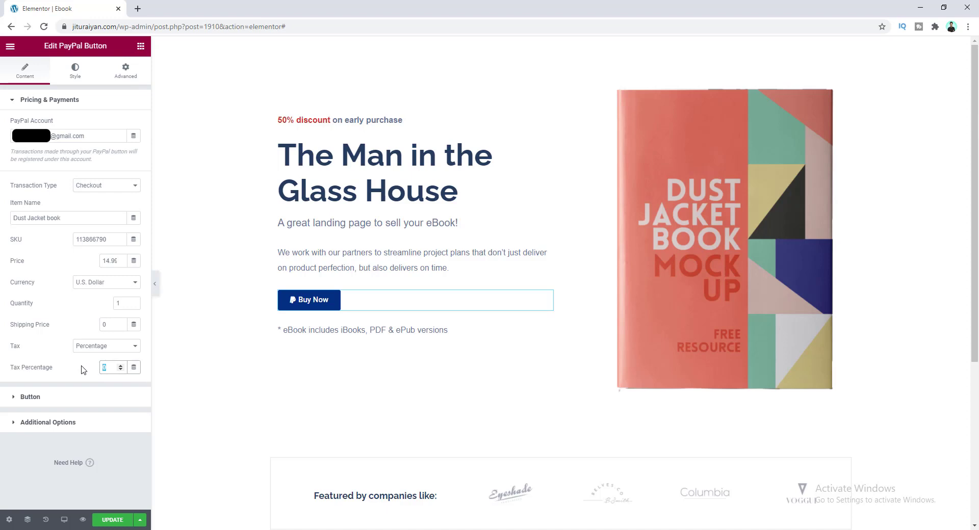
{"action": "type", "text": "5"}
Step: Relabel the button 'BUY NOW FOR $14.99' and left-align it after trying center and right
{"action": "left_click", "coordinate": [83, 399]}
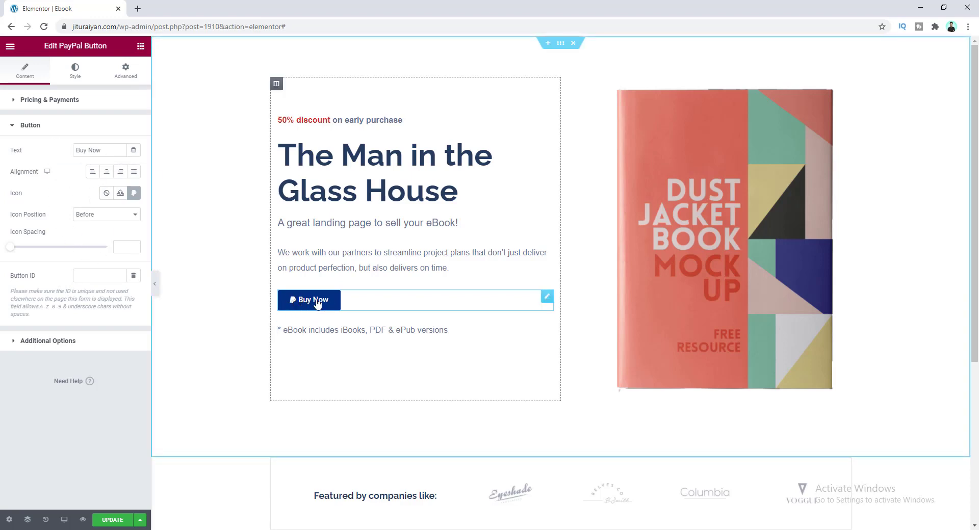
{"action": "triple_click", "coordinate": [107, 152]}
{"action": "type", "text": "B"}
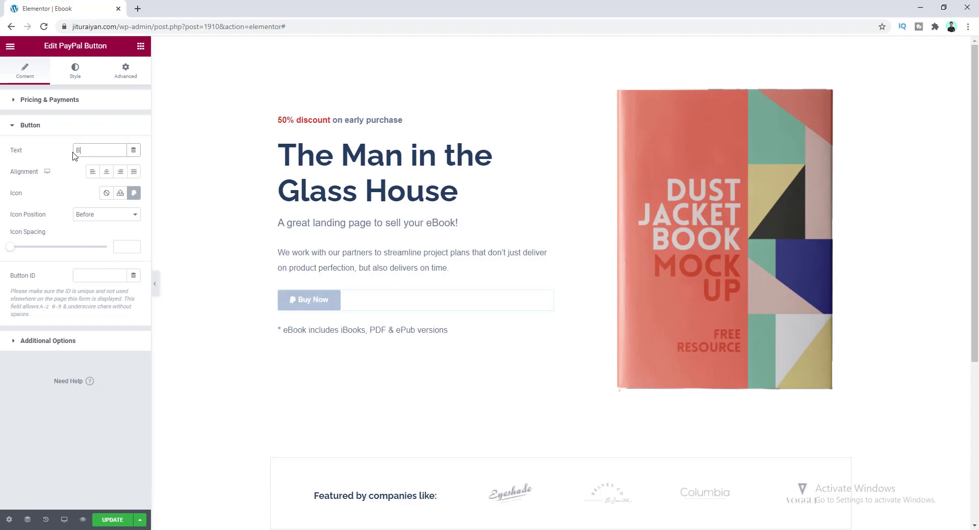
{"action": "type", "text": "UY NOW FOR $14.99"}
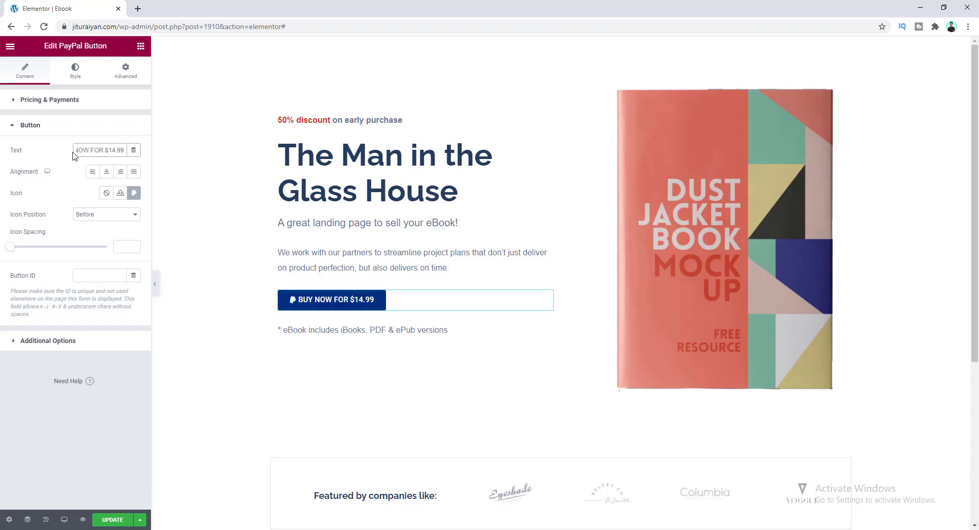
{"action": "left_click", "coordinate": [109, 174]}
{"action": "left_click", "coordinate": [120, 172]}
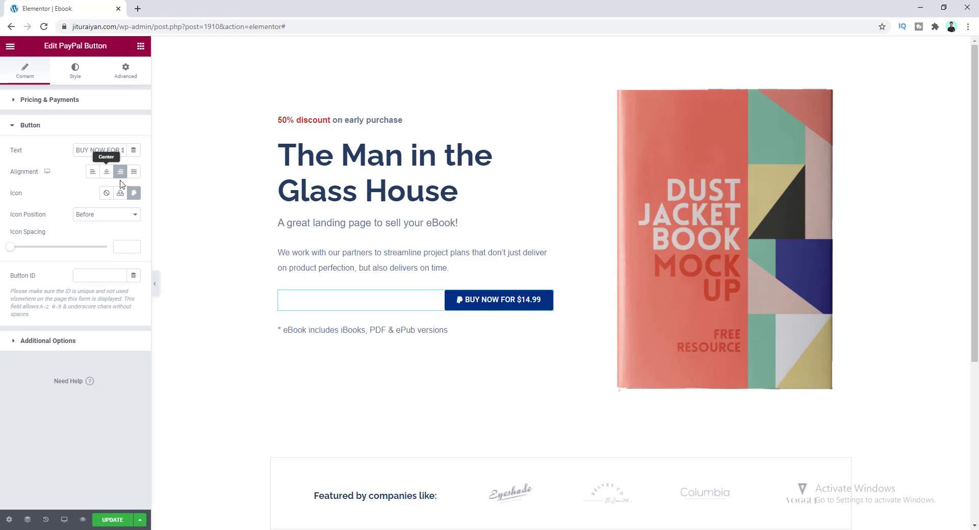
{"action": "left_click", "coordinate": [92, 174]}
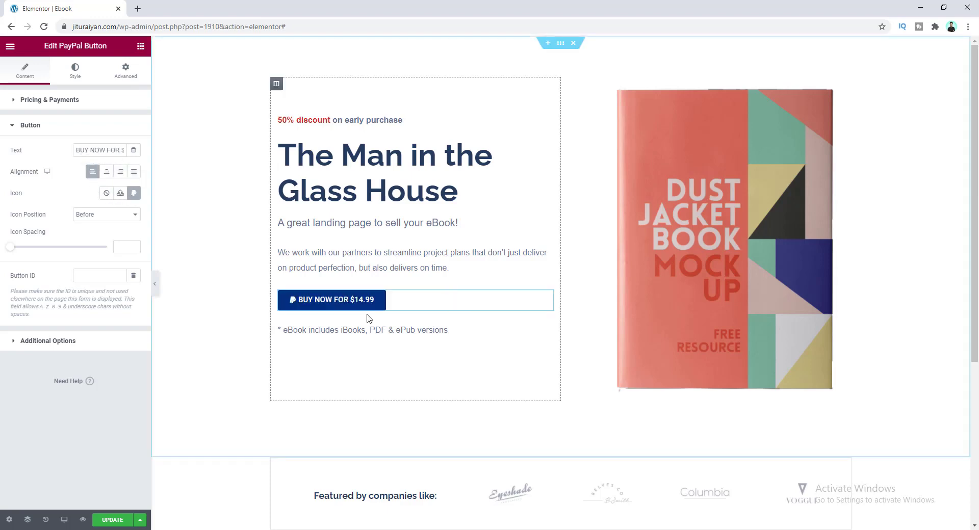
Step: Set the button's icon to None, removing the PayPal icon
{"action": "left_click", "coordinate": [133, 196]}
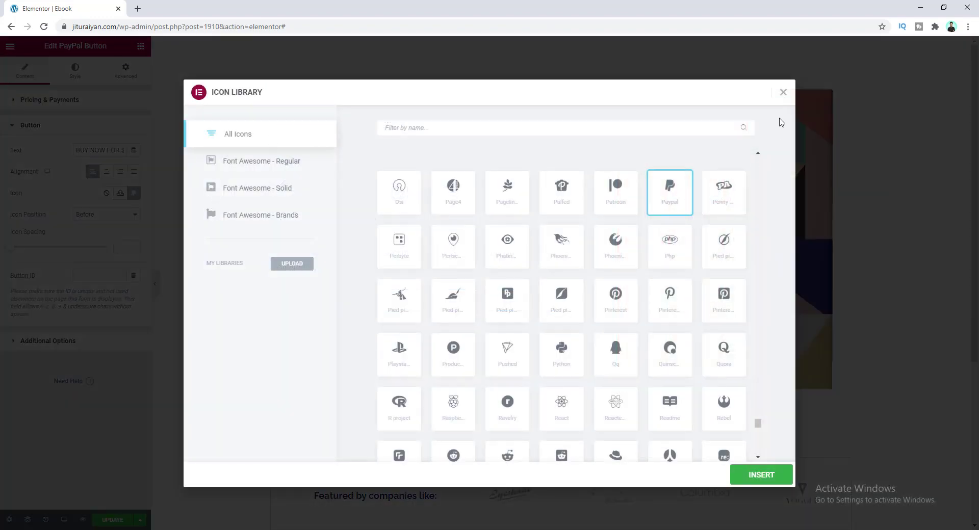
{"action": "left_click", "coordinate": [784, 93]}
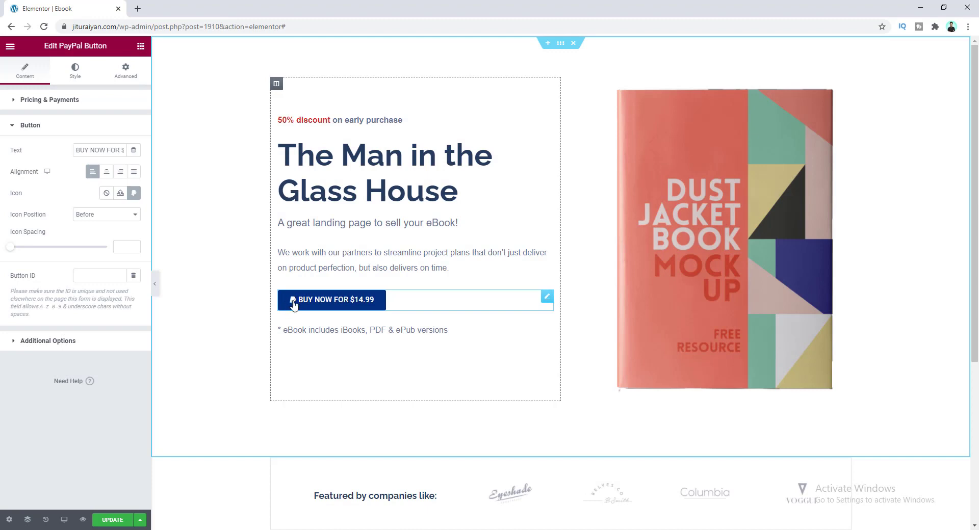
{"action": "left_click", "coordinate": [105, 194]}
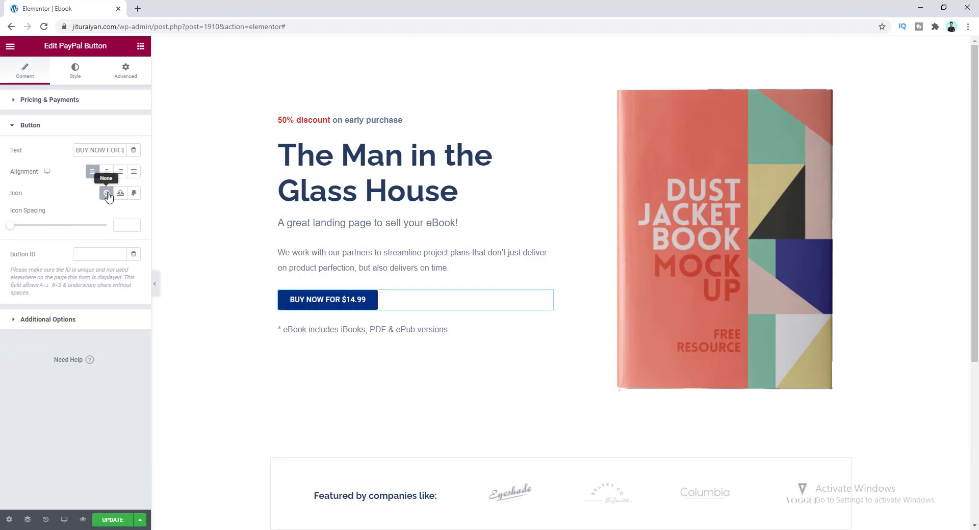
{"action": "left_click", "coordinate": [90, 324]}
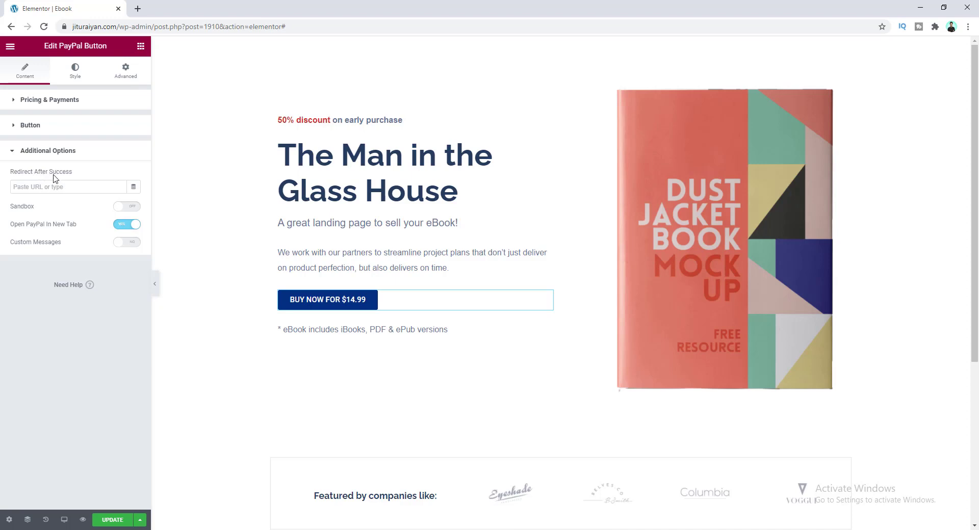
Step: Leave sandbox mode and custom messages off, keeping PayPal opening in a new tab
{"action": "key", "text": "ctrl+t"}
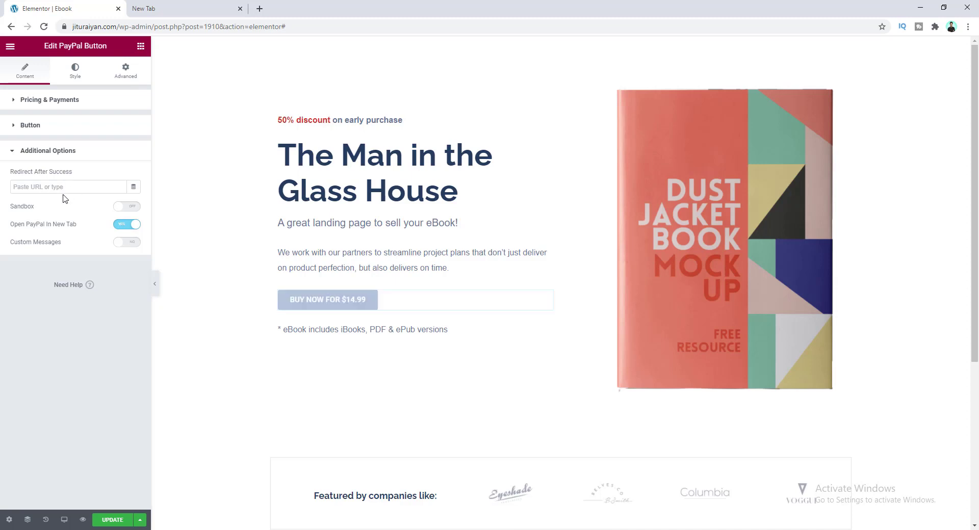
{"action": "left_click", "coordinate": [132, 208]}
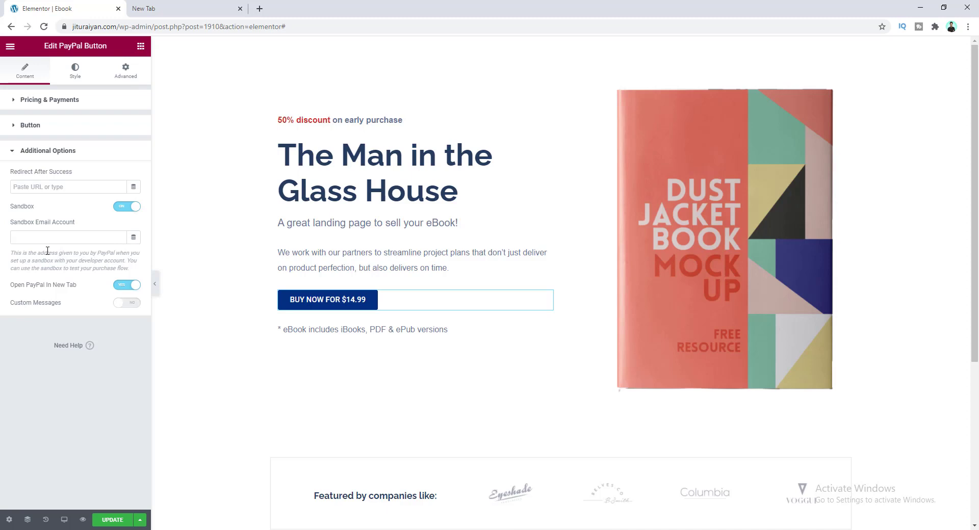
{"action": "left_click", "coordinate": [119, 211]}
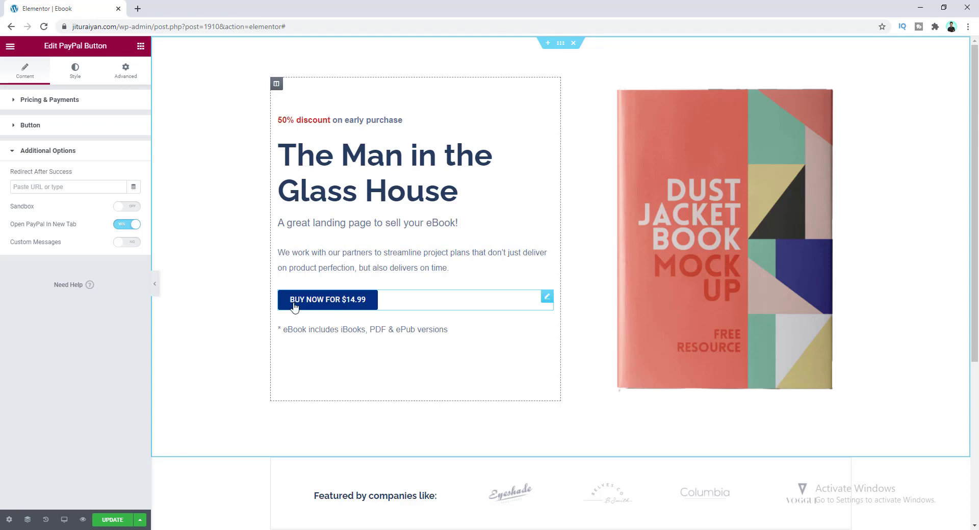
{"action": "left_click", "coordinate": [132, 245]}
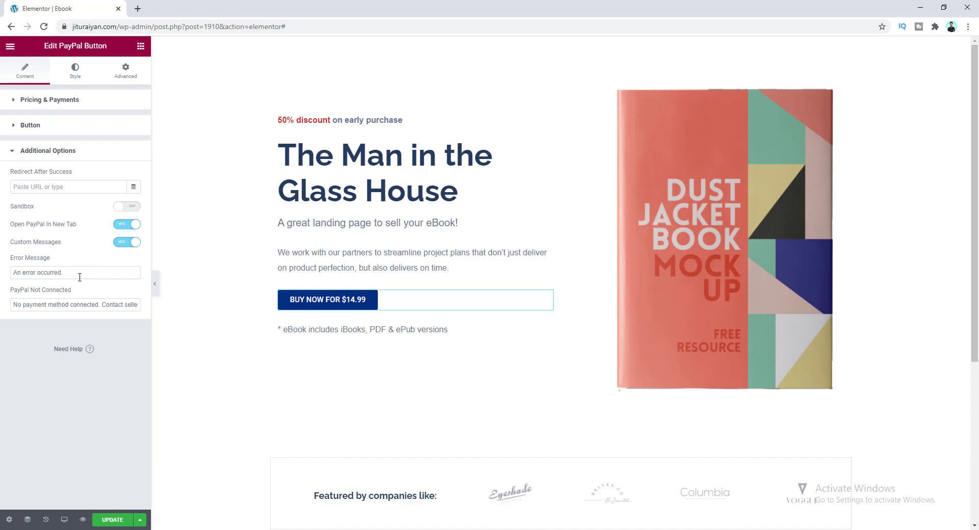
{"action": "left_click", "coordinate": [121, 243]}
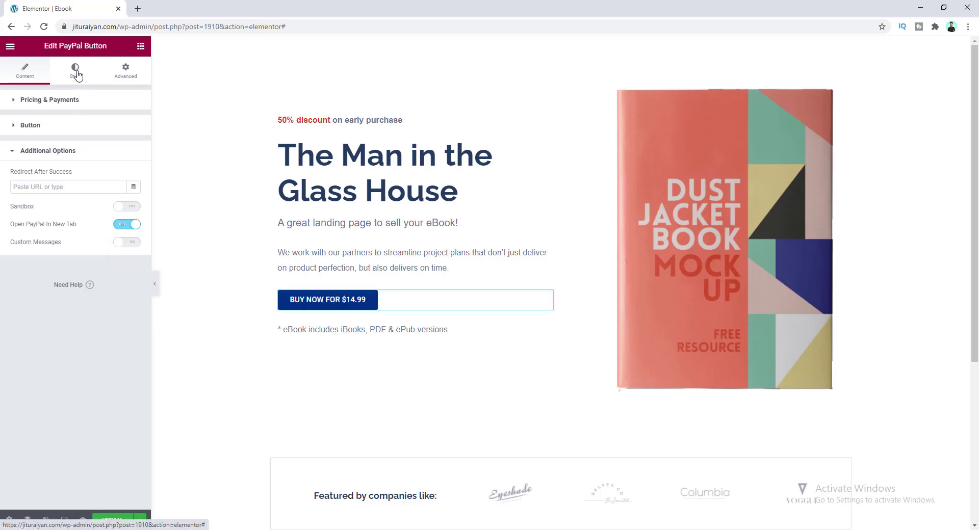
Step: Give the button a red background and a dark blue #385777 hover background
{"action": "left_click", "coordinate": [78, 75]}
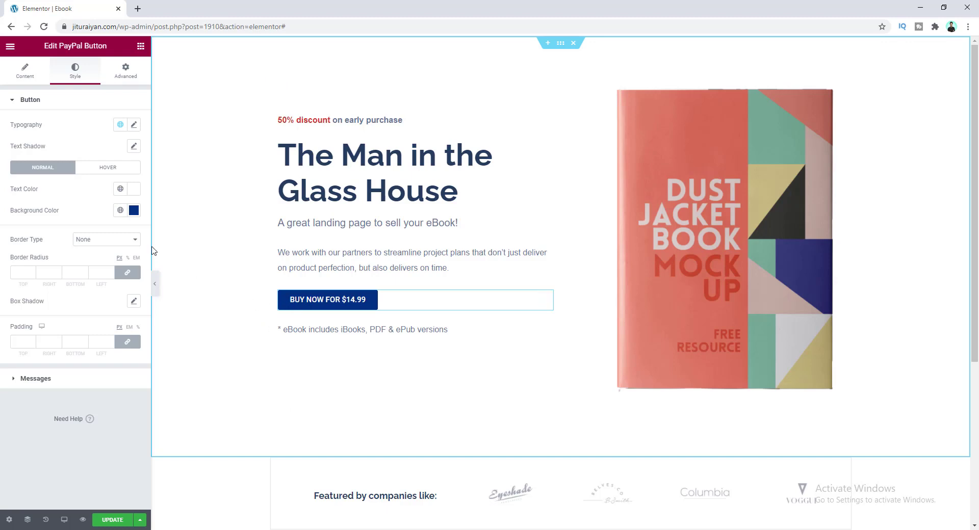
{"action": "left_click", "coordinate": [134, 210]}
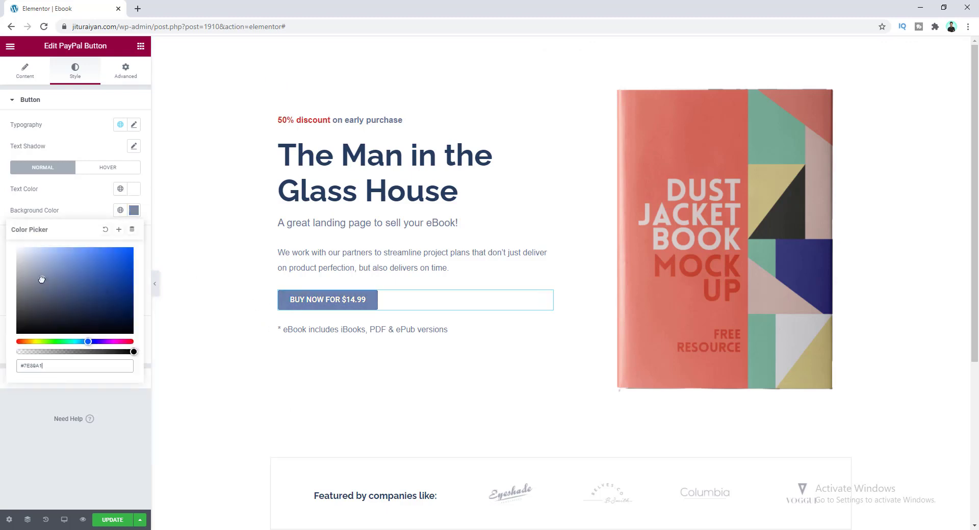
{"action": "left_click", "coordinate": [82, 276]}
{"action": "left_click", "coordinate": [64, 366]}
{"action": "left_click_drag", "start_coordinate": [43, 366], "coordinate": [26, 368]}
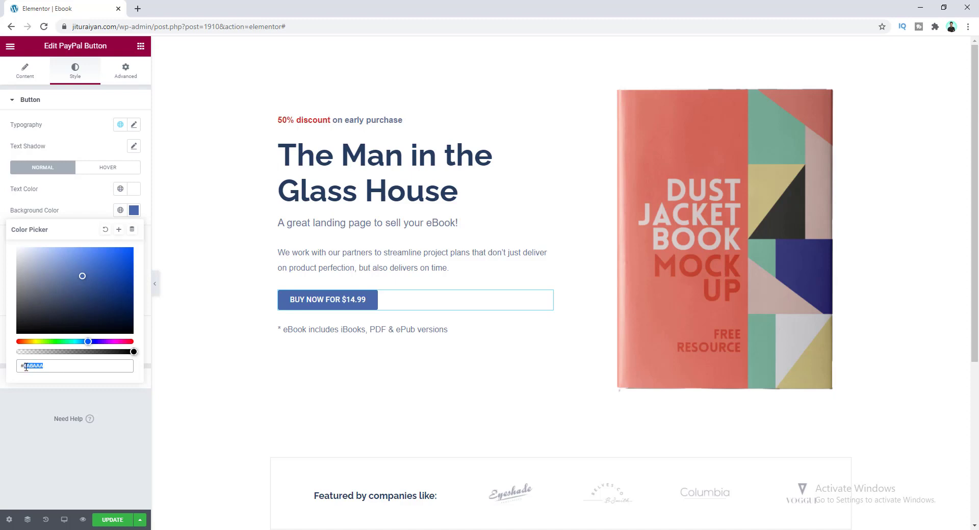
{"action": "key", "text": "ctrl+v"}
{"action": "left_click", "coordinate": [77, 236]}
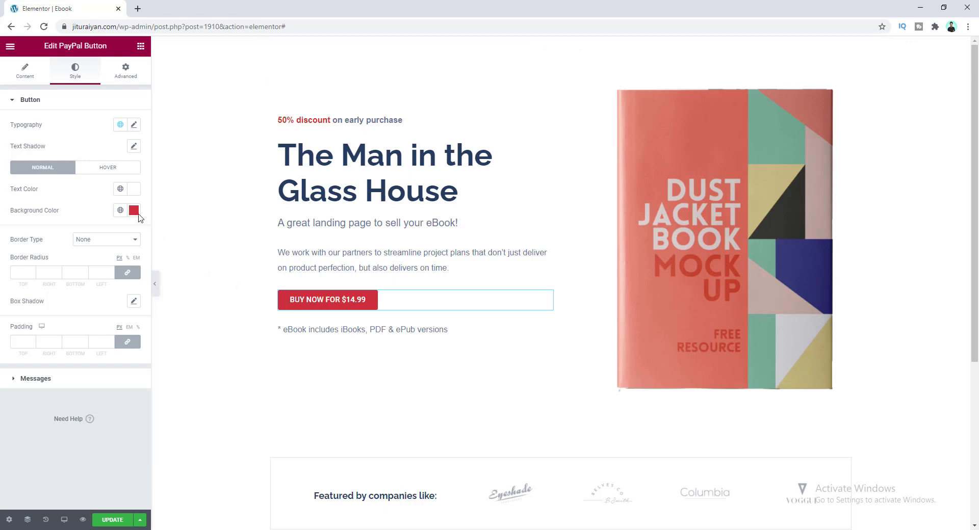
{"action": "left_click", "coordinate": [109, 169]}
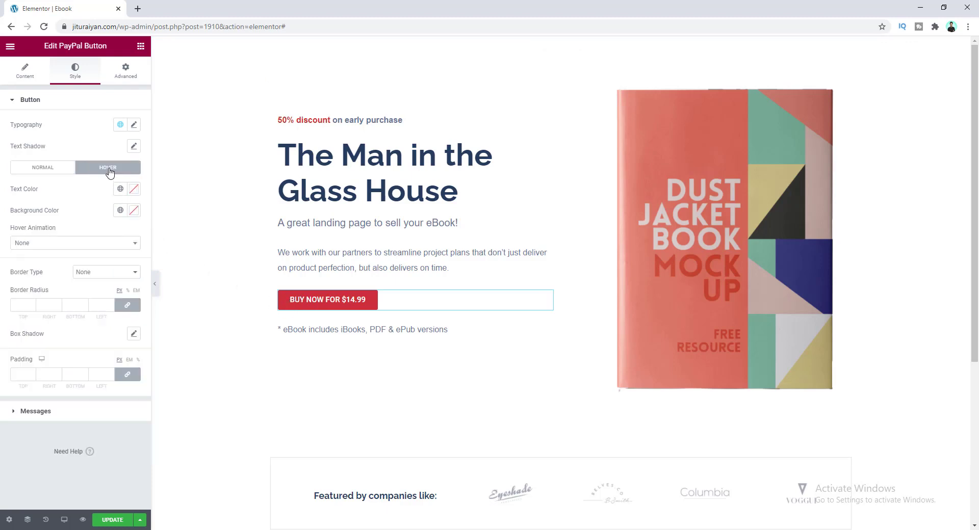
{"action": "left_click", "coordinate": [134, 210]}
{"action": "type", "text": "#385777"}
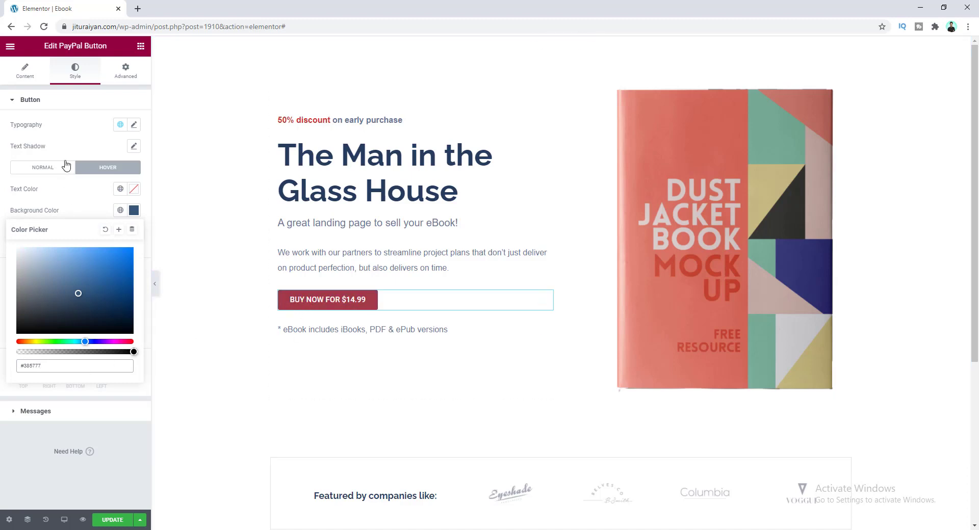
Step: Set the button text typography weight to 700
{"action": "left_click", "coordinate": [133, 125]}
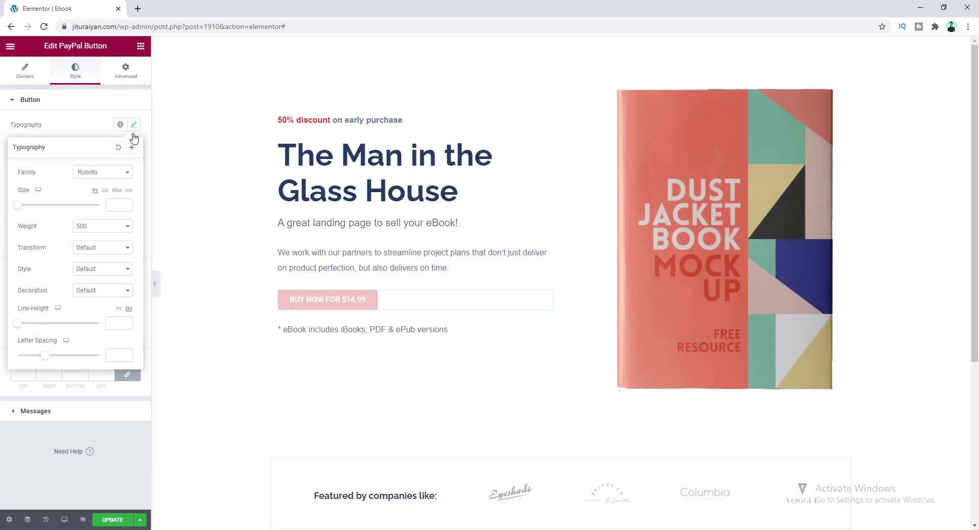
{"action": "left_click", "coordinate": [107, 231]}
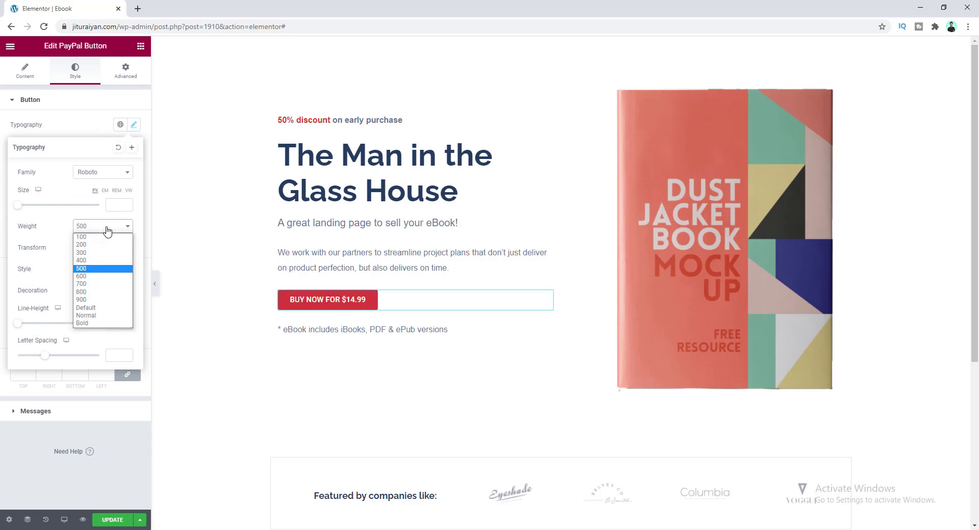
{"action": "left_click", "coordinate": [109, 284]}
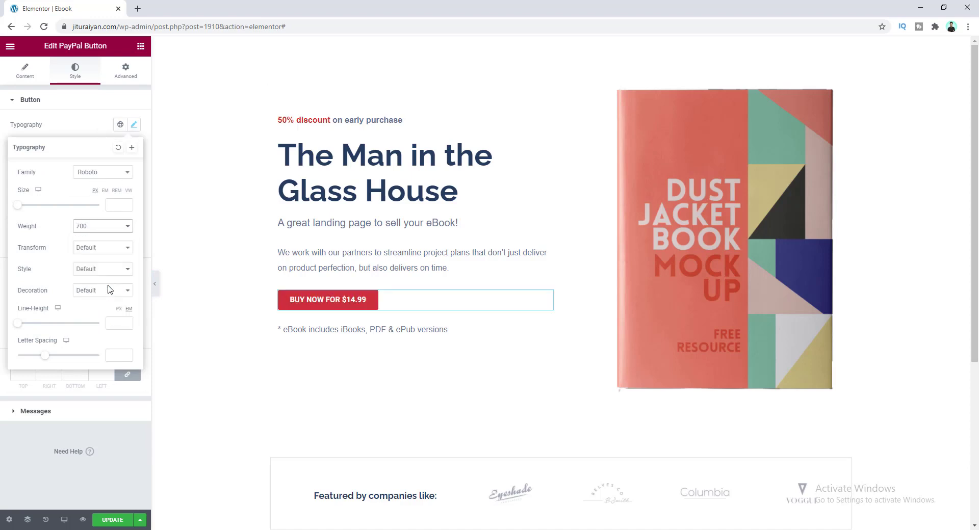
{"action": "left_click", "coordinate": [30, 135]}
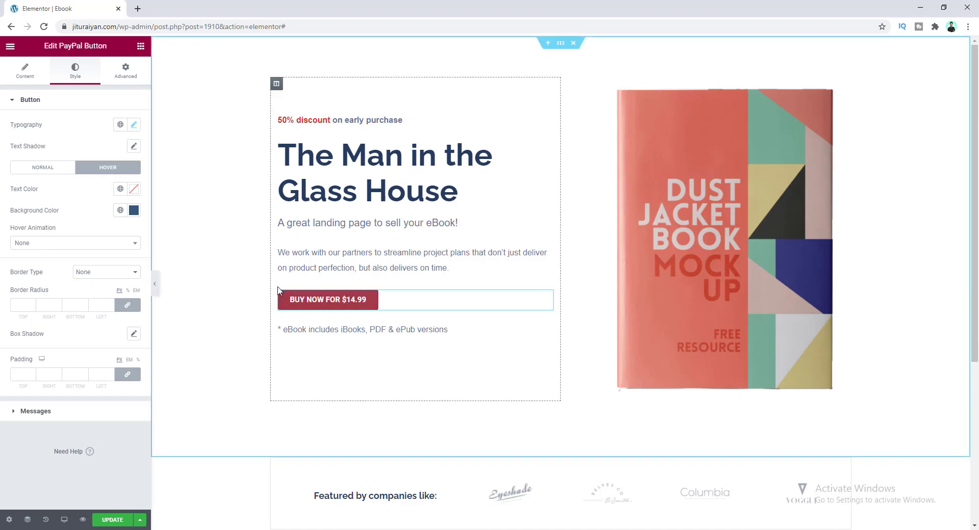
Step: Fully round the corners, set padding 20/43/20/43, and update the page
{"action": "left_click", "coordinate": [19, 306]}
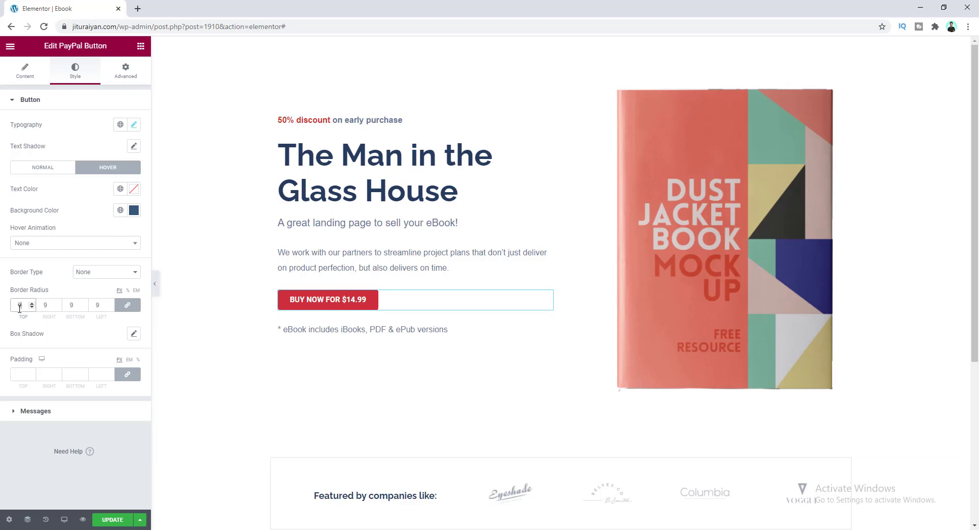
{"action": "type", "text": "48"}
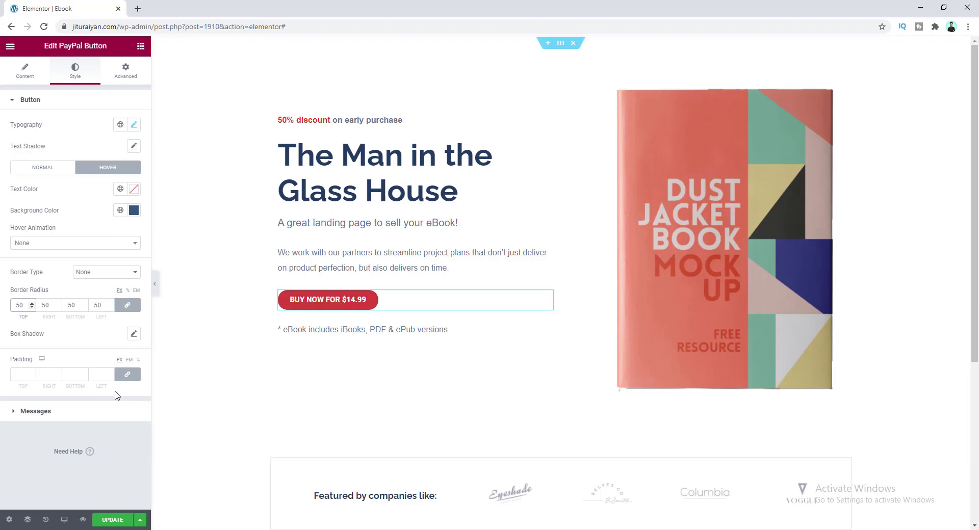
{"action": "left_click", "coordinate": [78, 375]}
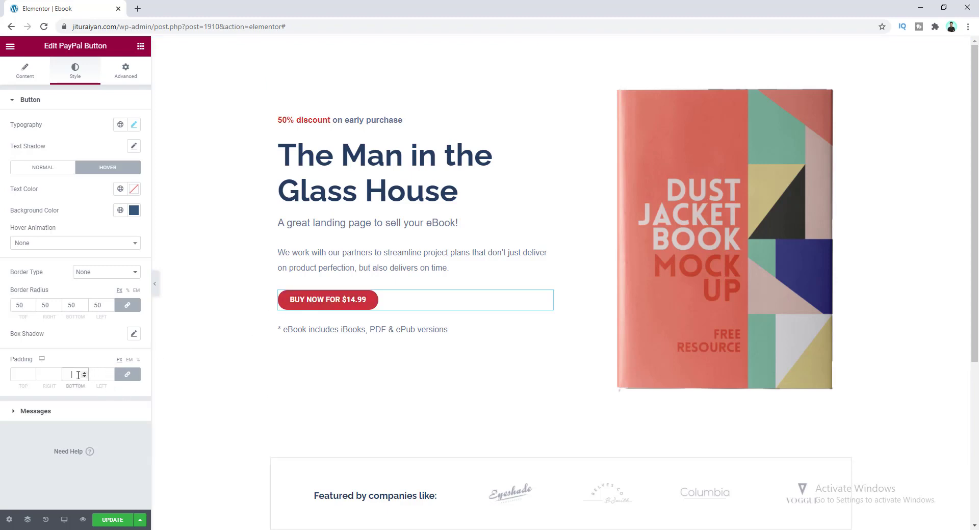
{"action": "type", "text": "20"}
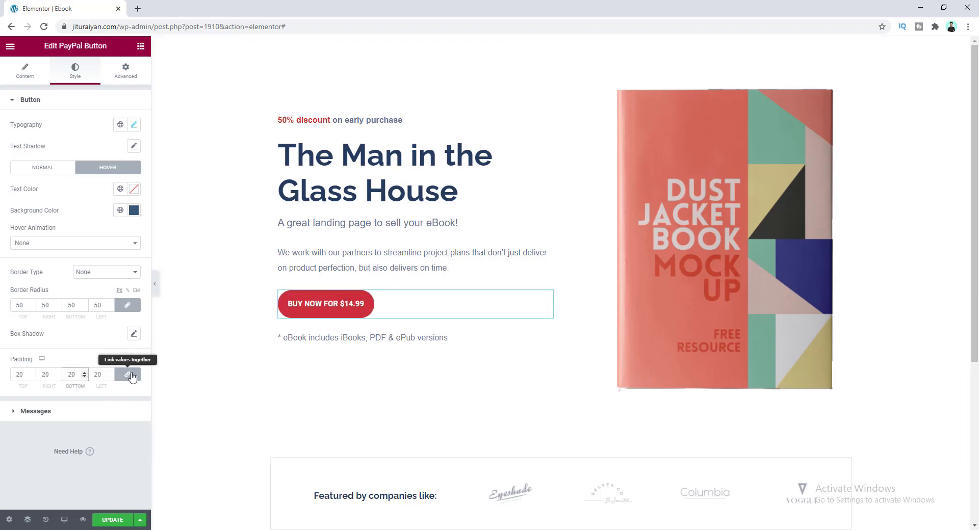
{"action": "left_click", "coordinate": [128, 374]}
{"action": "double_click", "coordinate": [45, 375]}
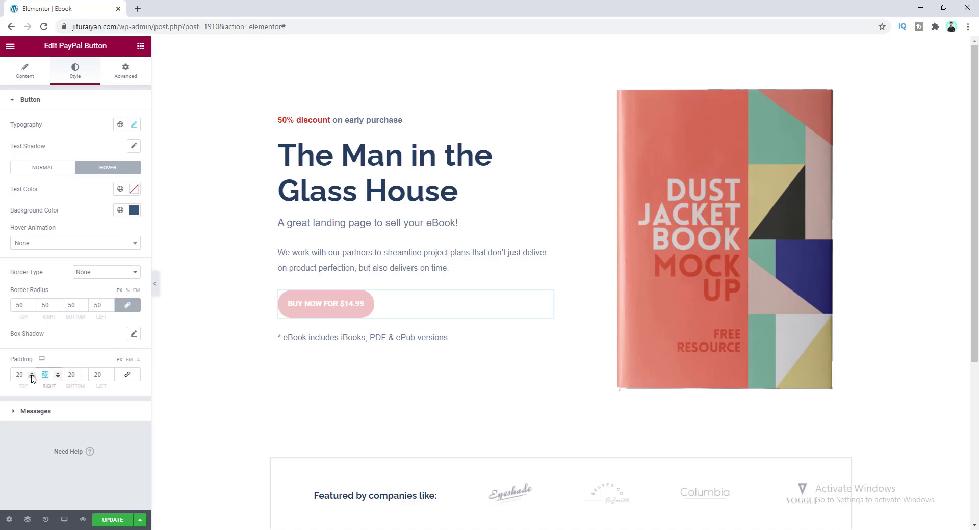
{"action": "type", "text": "40"}
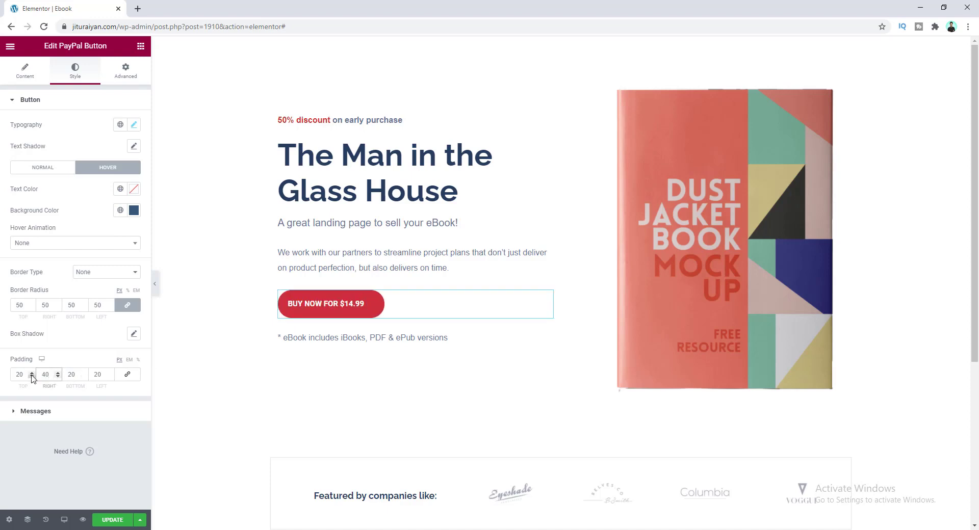
{"action": "key", "text": "Up"}
{"action": "key", "text": "Up"}
{"action": "key", "text": "Up"}
{"action": "double_click", "coordinate": [94, 375]}
{"action": "type", "text": "43"}
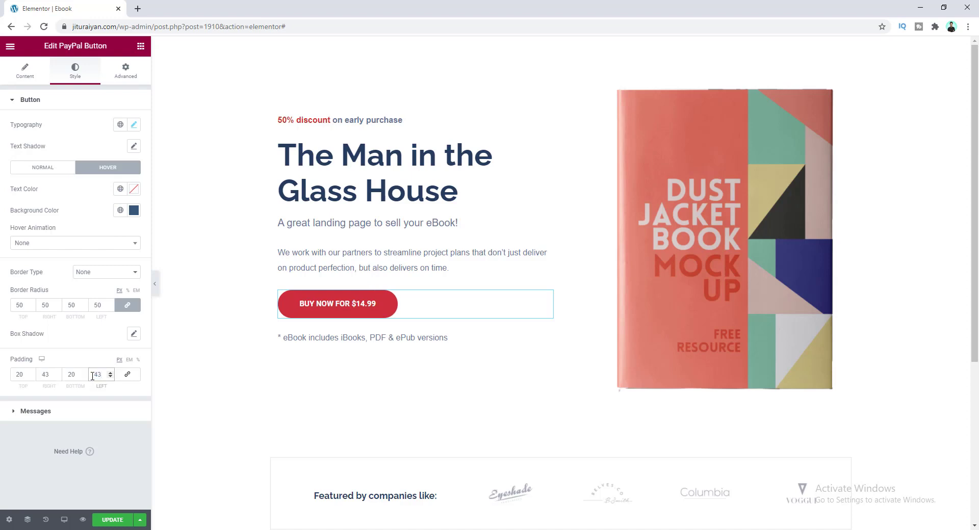
{"action": "left_click", "coordinate": [115, 520]}
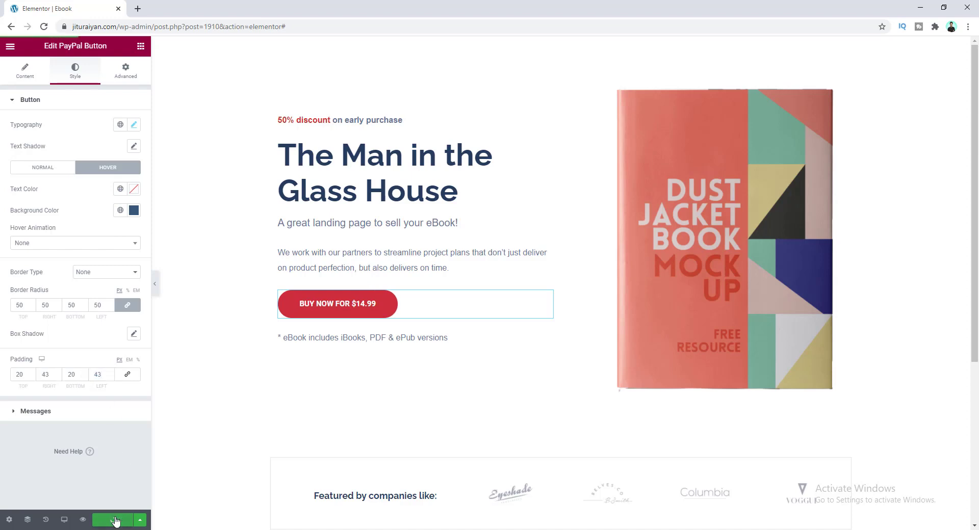
Step: Preview the saved Ebook page and test its rounded BUY NOW button
{"action": "left_click", "coordinate": [84, 520]}
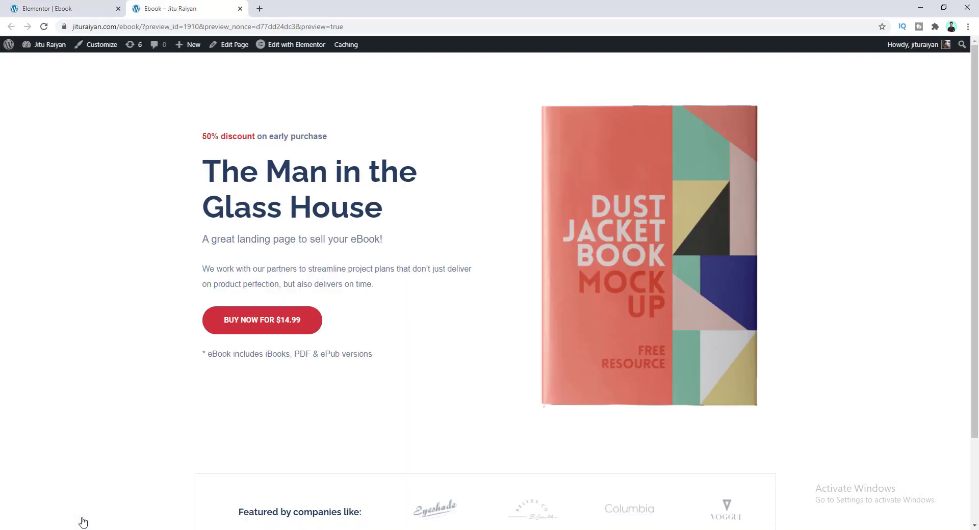
{"action": "left_click", "coordinate": [253, 329]}
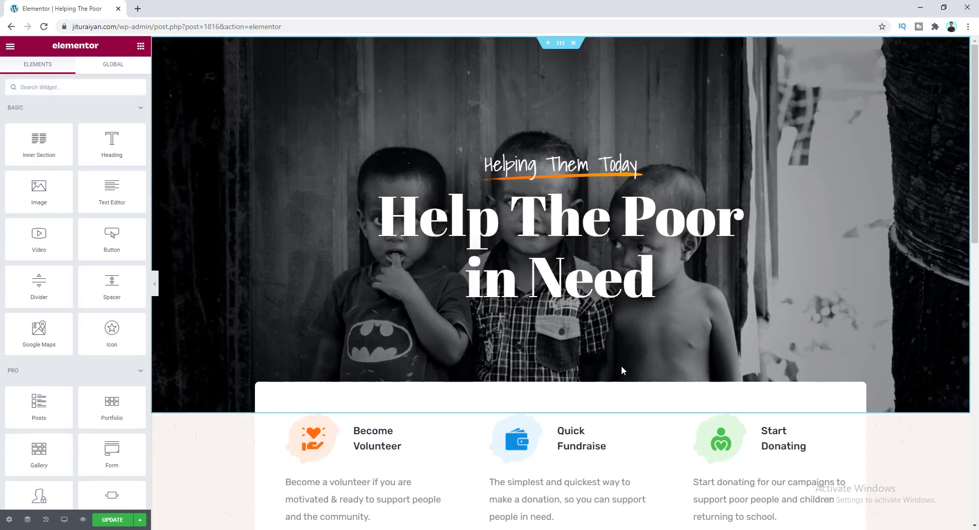
Step: Search for 'pay' and add a PayPal Button into the Help The Poor hero section
{"action": "left_click", "coordinate": [62, 88]}
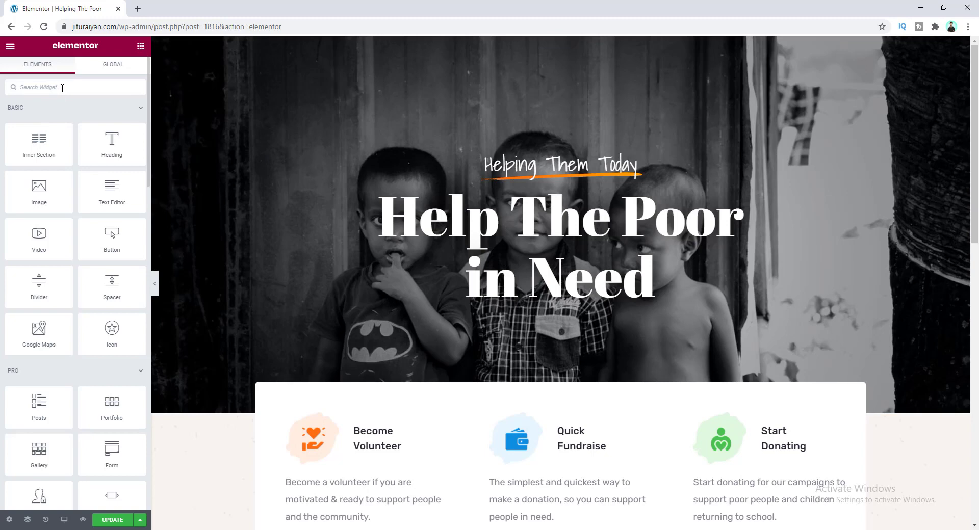
{"action": "type", "text": "pay"}
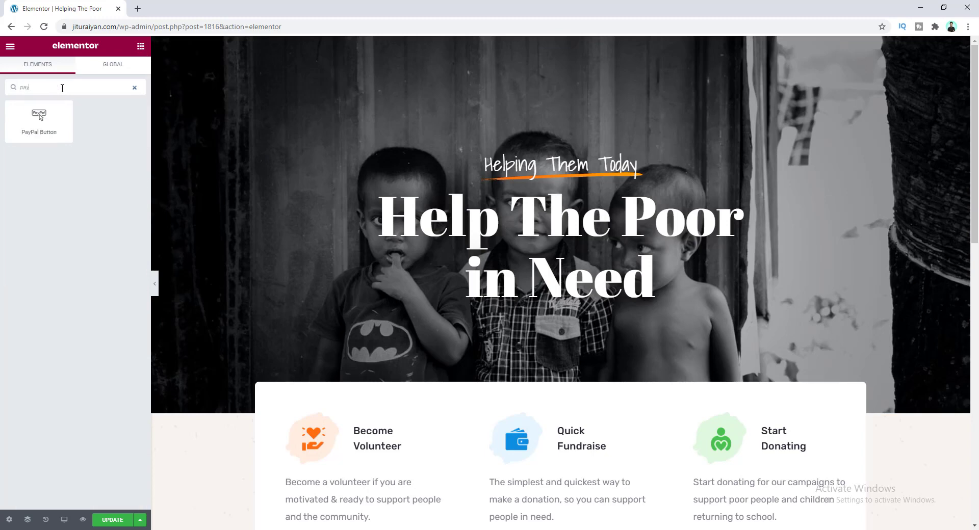
{"action": "left_click_drag", "start_coordinate": [57, 123], "coordinate": [543, 310]}
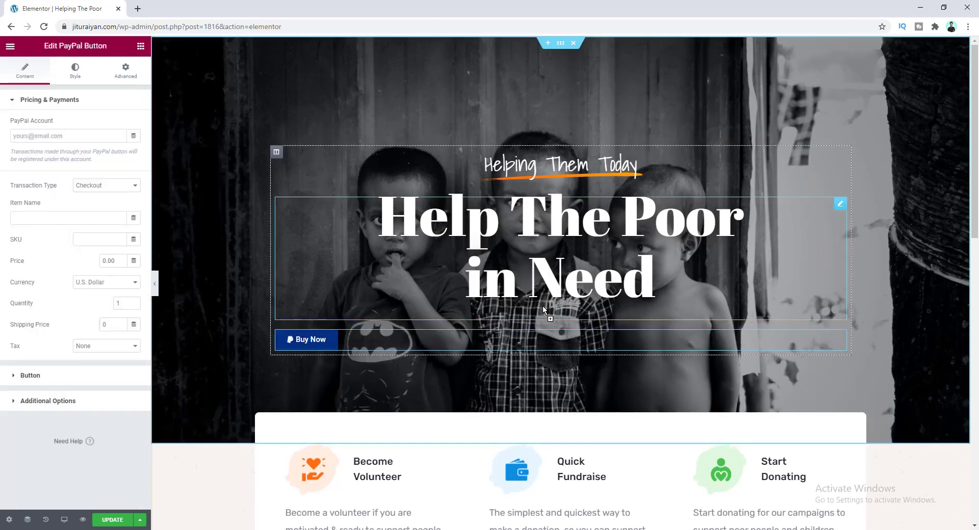
Step: Center the button, relabel it 'Donate Now', and set its icon to None
{"action": "left_click", "coordinate": [128, 377]}
{"action": "left_click", "coordinate": [106, 172]}
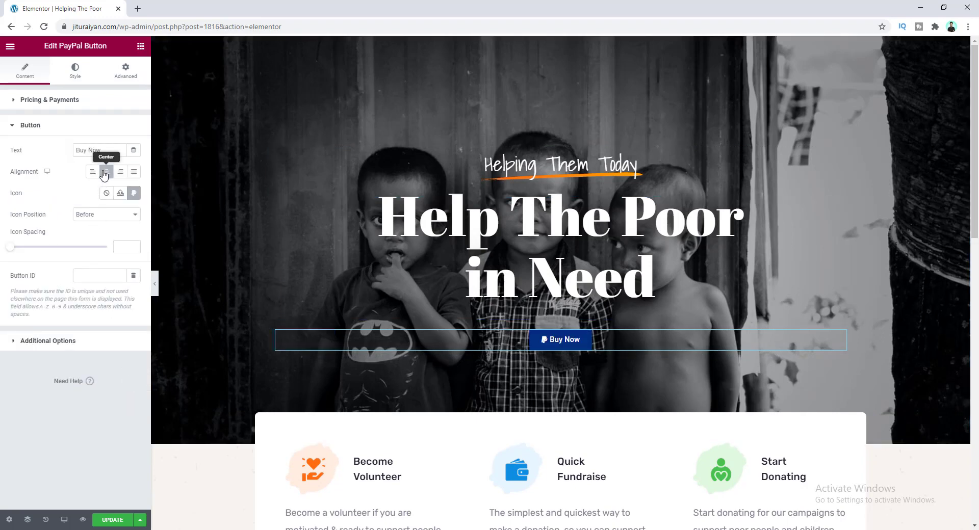
{"action": "left_click_drag", "start_coordinate": [107, 150], "coordinate": [76, 152]}
{"action": "type", "text": "Do"}
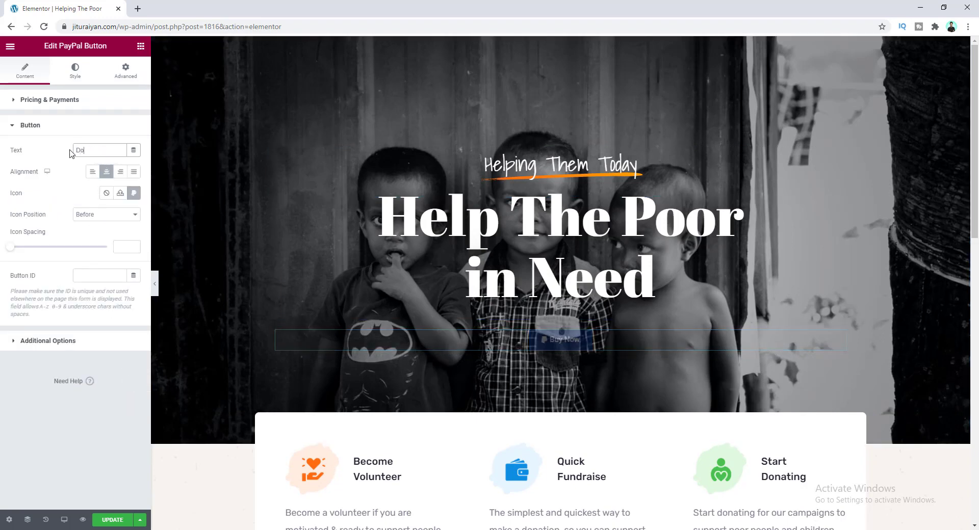
{"action": "type", "text": "nate Now"}
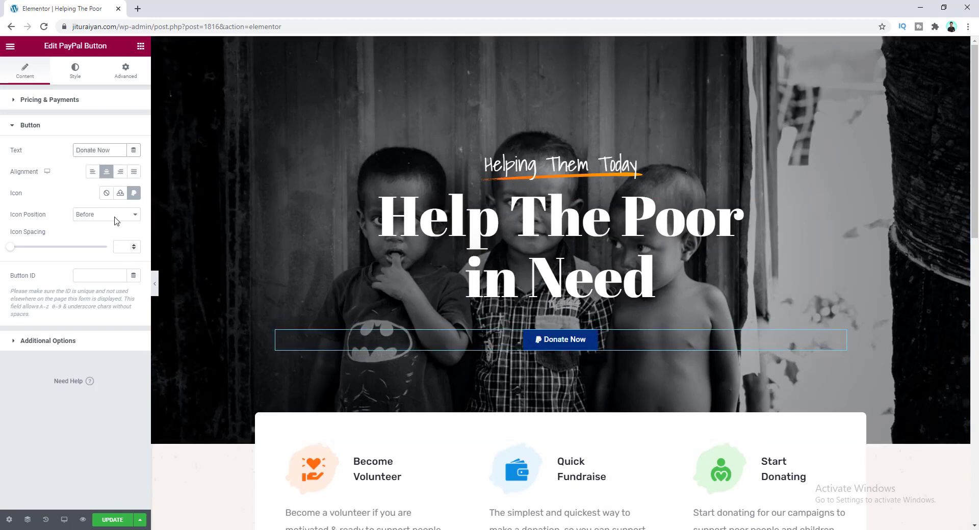
{"action": "left_click", "coordinate": [106, 194]}
{"action": "left_click", "coordinate": [49, 99]}
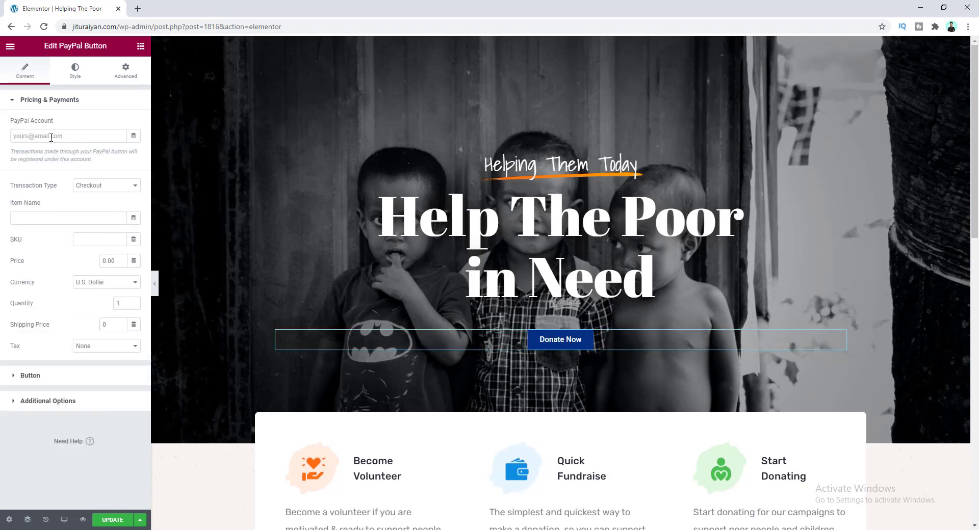
Step: Paste the PayPal account e-mail and make it a Donation for 'Help the Poor', SKU 12345
{"action": "left_click", "coordinate": [51, 138]}
{"action": "key", "text": "ctrl+v"}
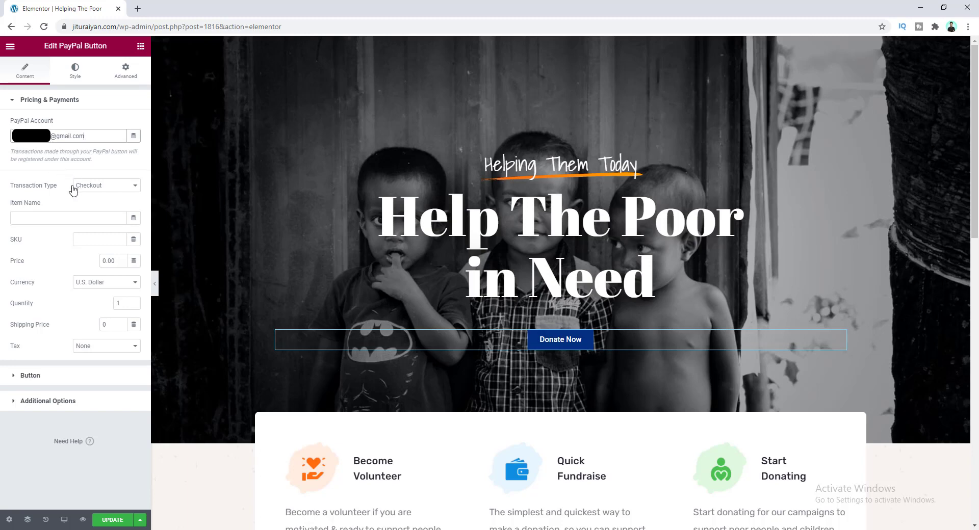
{"action": "left_click", "coordinate": [91, 186]}
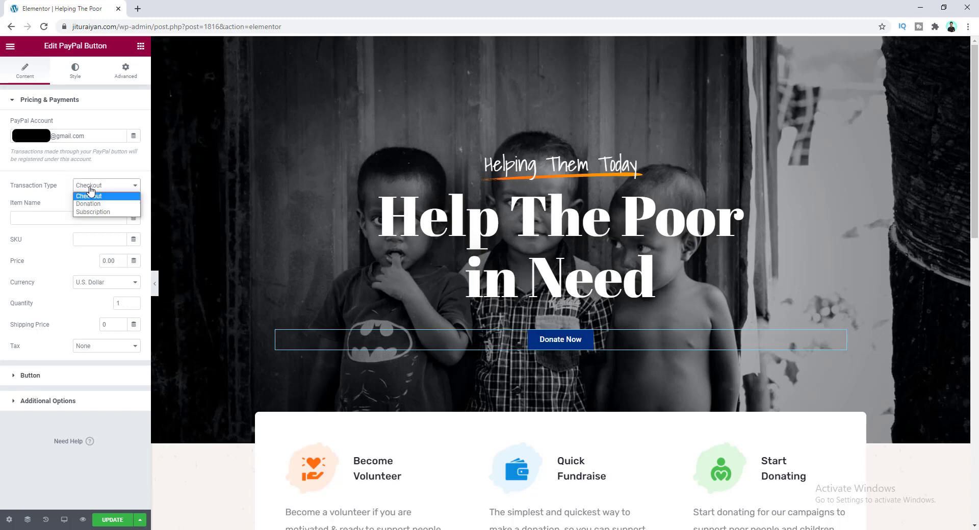
{"action": "left_click", "coordinate": [99, 207]}
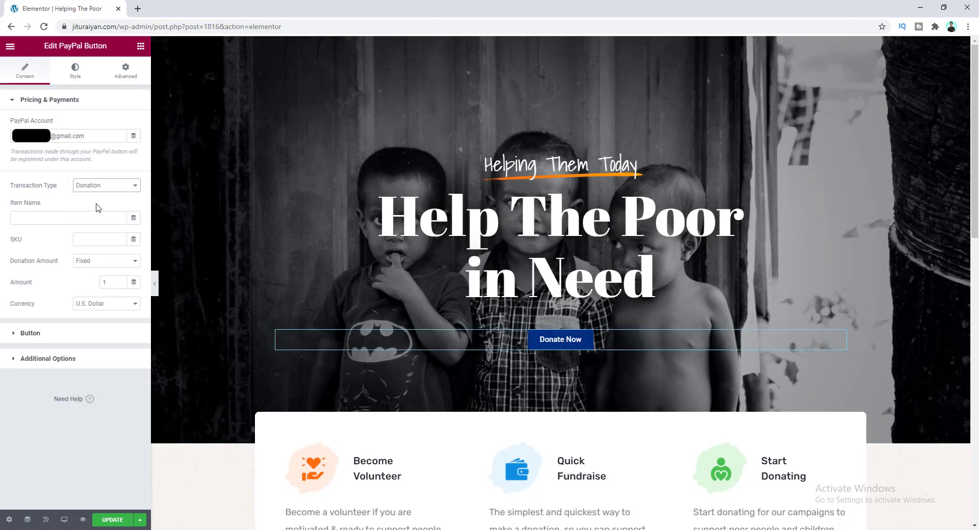
{"action": "left_click", "coordinate": [67, 218]}
{"action": "type", "text": "Help the Poor"}
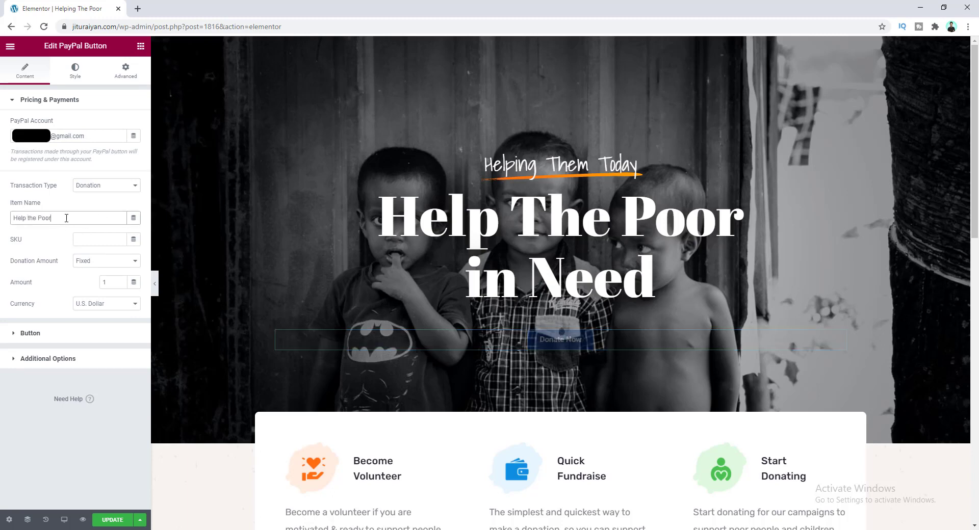
{"action": "key", "text": "Tab"}
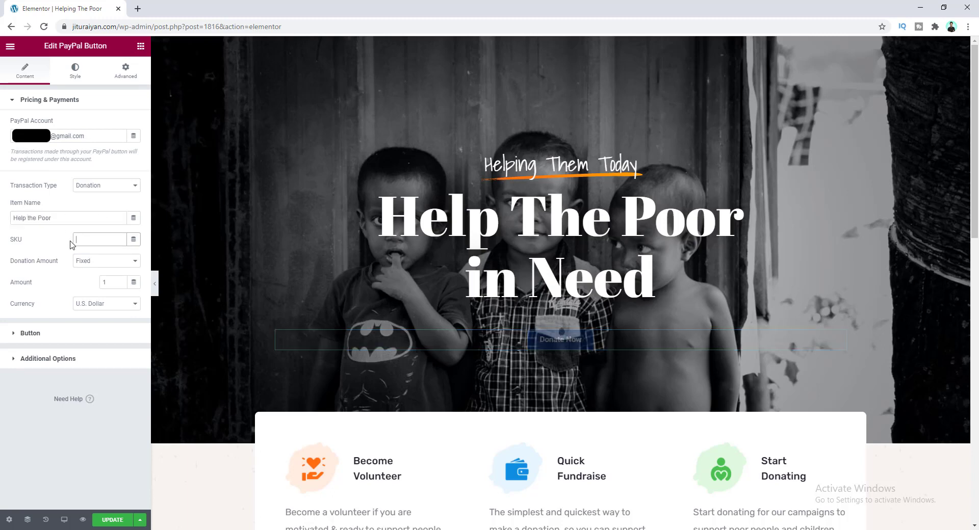
{"action": "type", "text": "12345"}
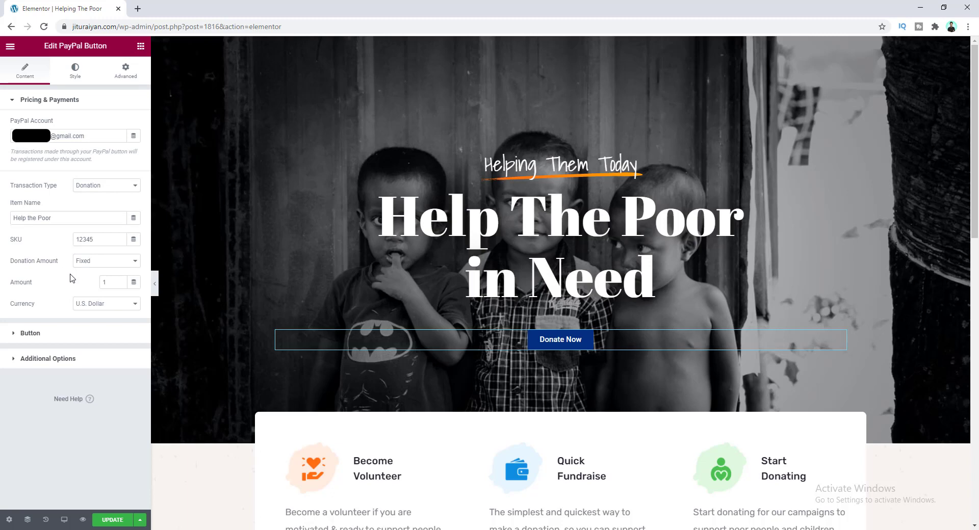
Step: Change the donation amount from a fixed value to Any Amount
{"action": "double_click", "coordinate": [108, 283]}
{"action": "type", "text": "50"}
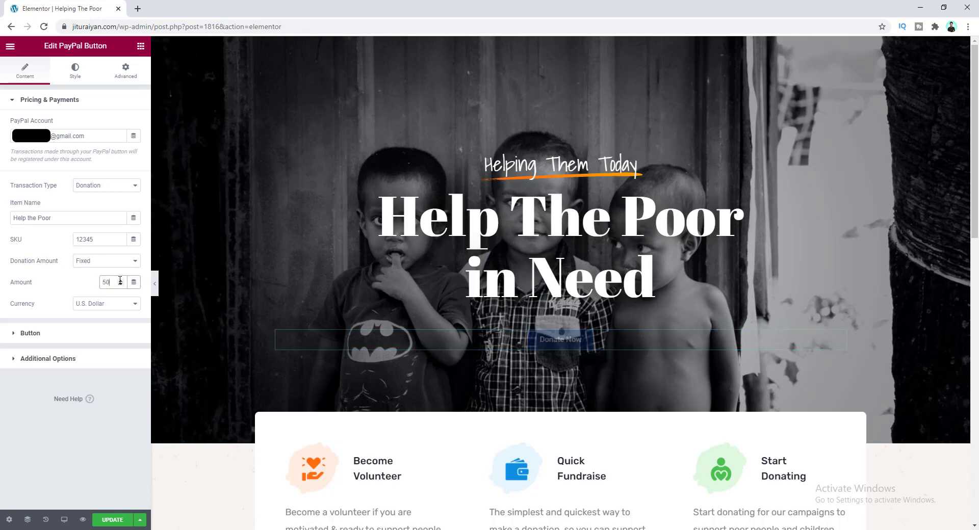
{"action": "key", "text": "BackSpace"}
{"action": "key", "text": "BackSpace"}
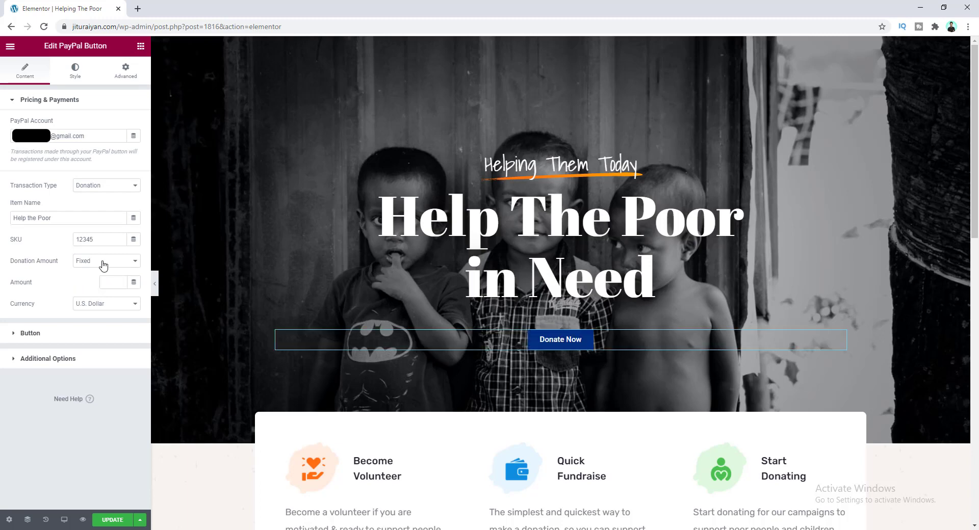
{"action": "left_click", "coordinate": [102, 262]}
{"action": "left_click", "coordinate": [106, 273]}
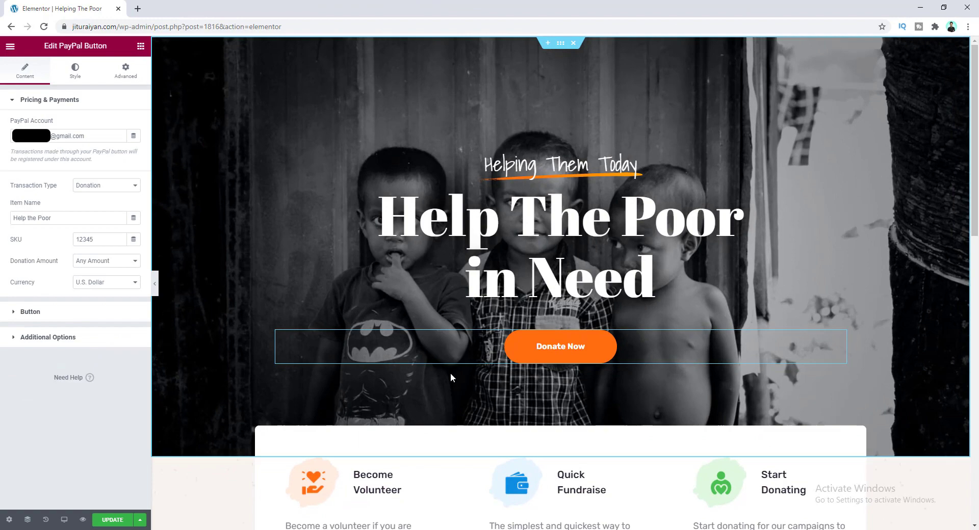
Step: Save the page, preview it live, and test Donate Now to open PayPal's Help the Poor donation page
{"action": "left_click", "coordinate": [126, 520]}
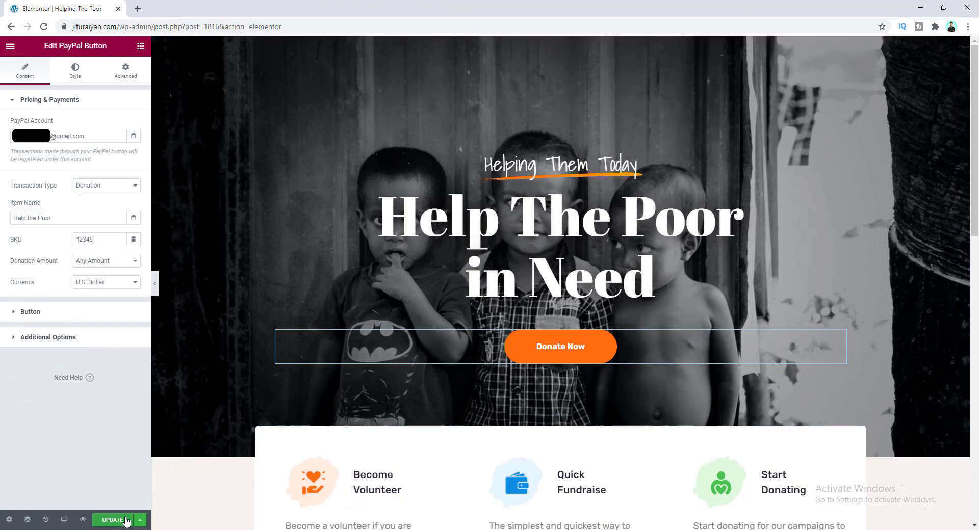
{"action": "left_click", "coordinate": [82, 520]}
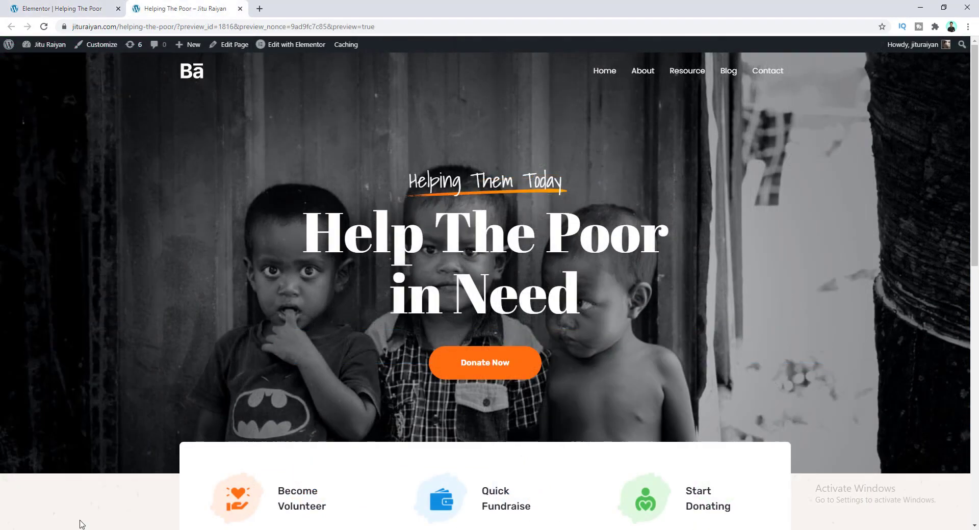
{"action": "left_click", "coordinate": [475, 371]}
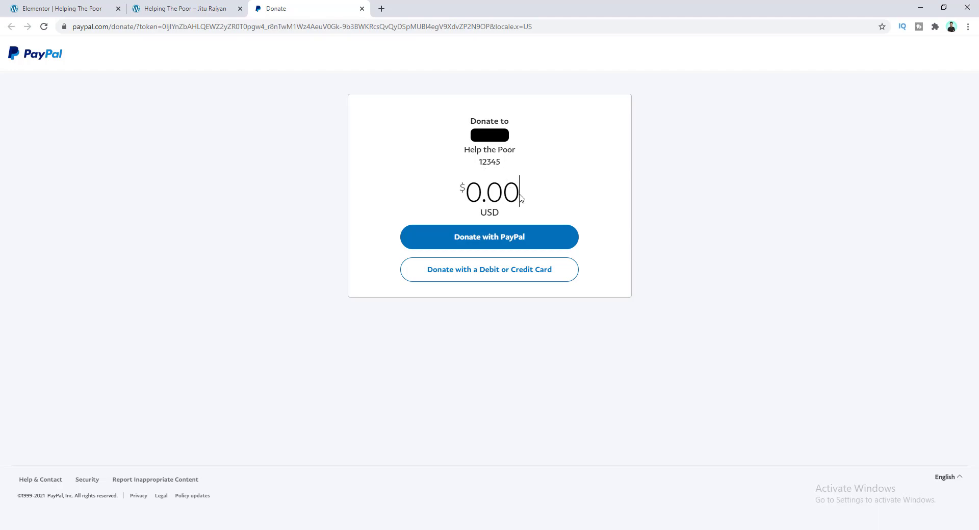
Step: Enter a 100.00 donation amount and proceed with Donate with PayPal
{"action": "type", "text": "10000"}
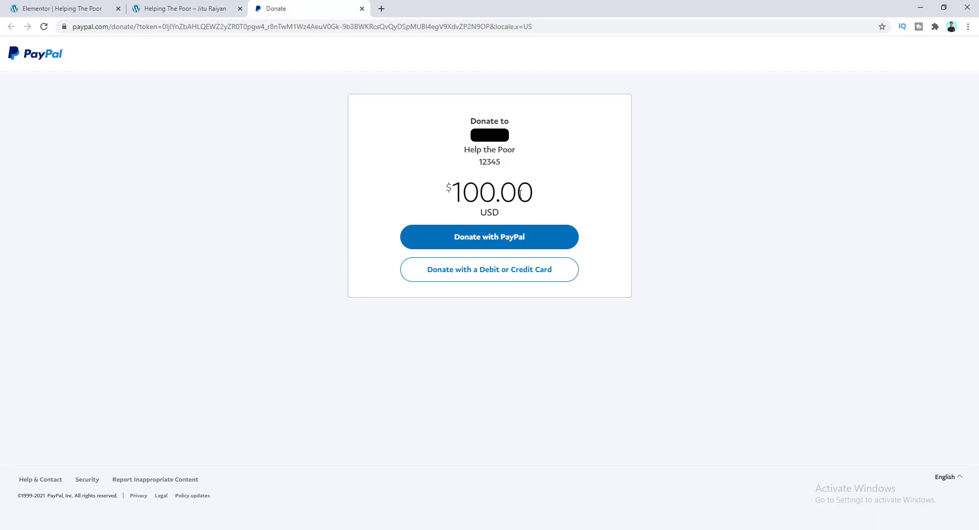
{"action": "left_click", "coordinate": [528, 240]}
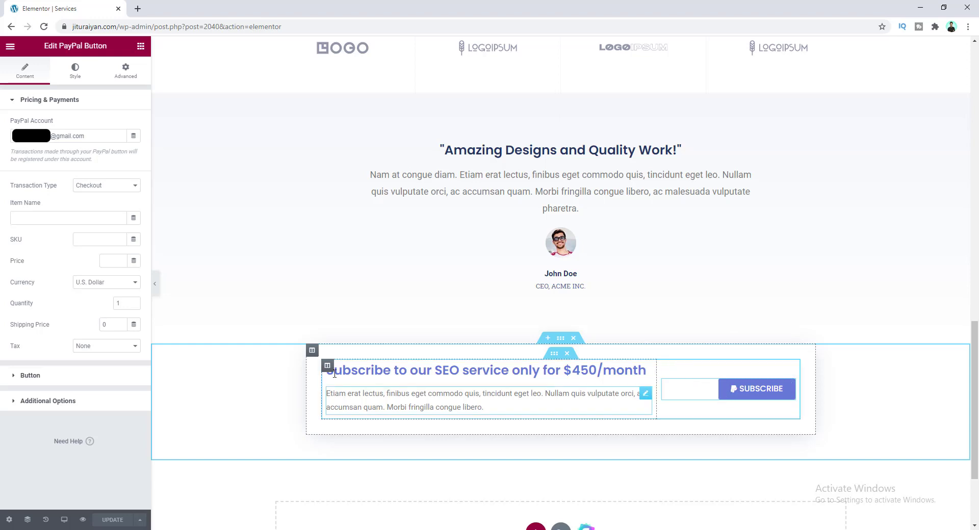
Step: Make the SUBSCRIBE button a Monthly PayPal subscription priced 450 and save the Services page
{"action": "left_click", "coordinate": [116, 192]}
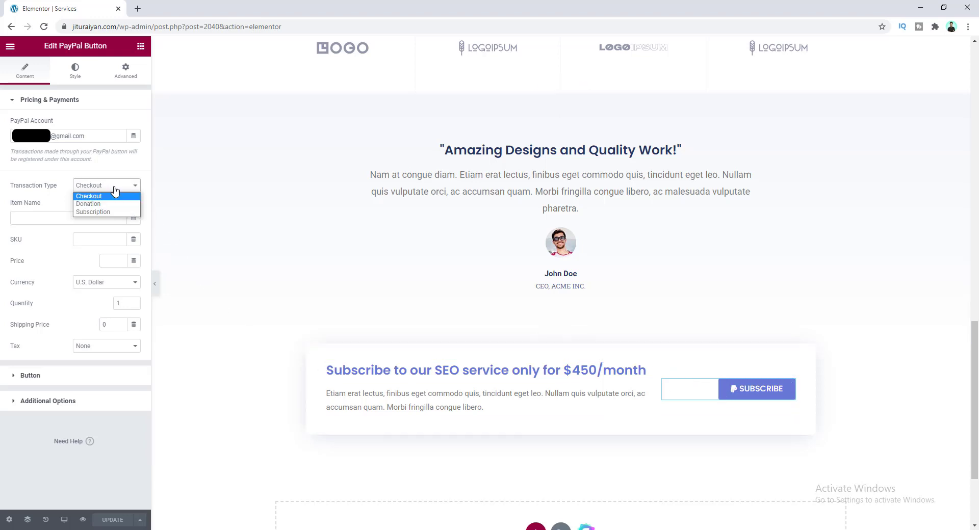
{"action": "left_click", "coordinate": [117, 214]}
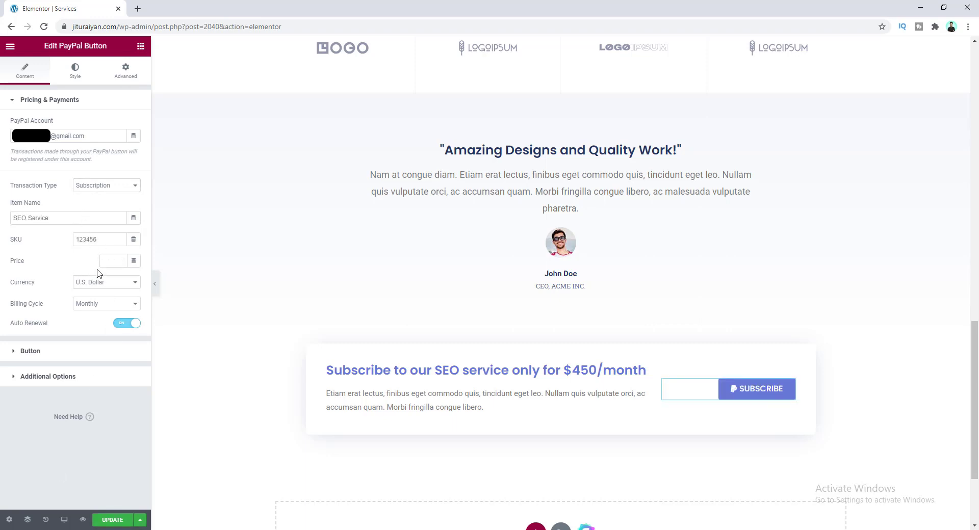
{"action": "left_click", "coordinate": [104, 261]}
{"action": "type", "text": "450"}
{"action": "left_click", "coordinate": [106, 305]}
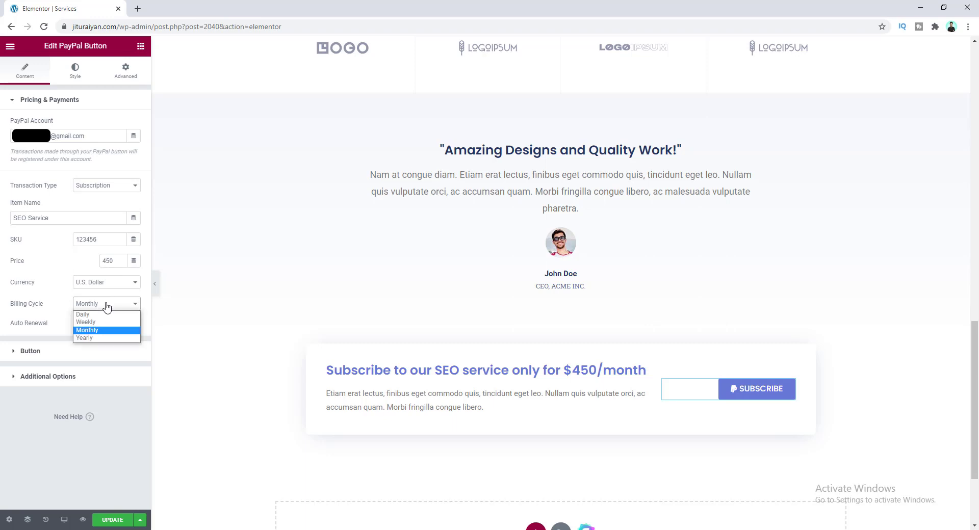
{"action": "left_click", "coordinate": [97, 330]}
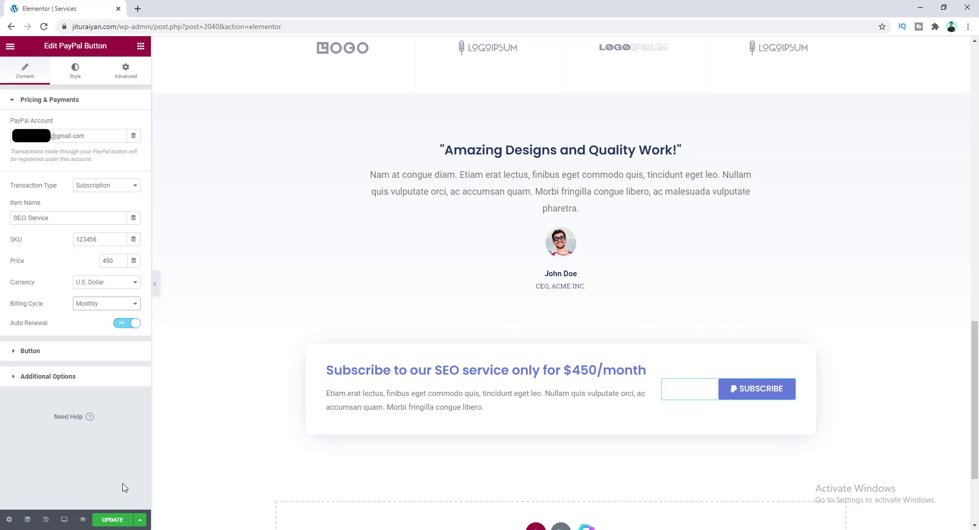
{"action": "left_click", "coordinate": [122, 520]}
Step: Preview the Services page and test SUBSCRIBE, reaching PayPal's 'Pay with PayPal' log-in page
{"action": "left_click", "coordinate": [81, 520]}
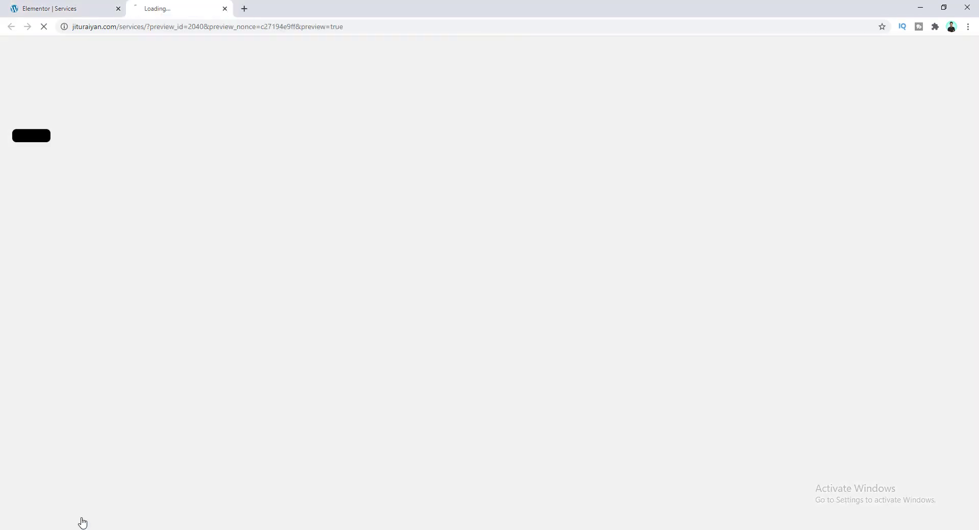
{"action": "scroll", "coordinate": [77, 464], "scroll_direction": "down", "scroll_amount": 15}
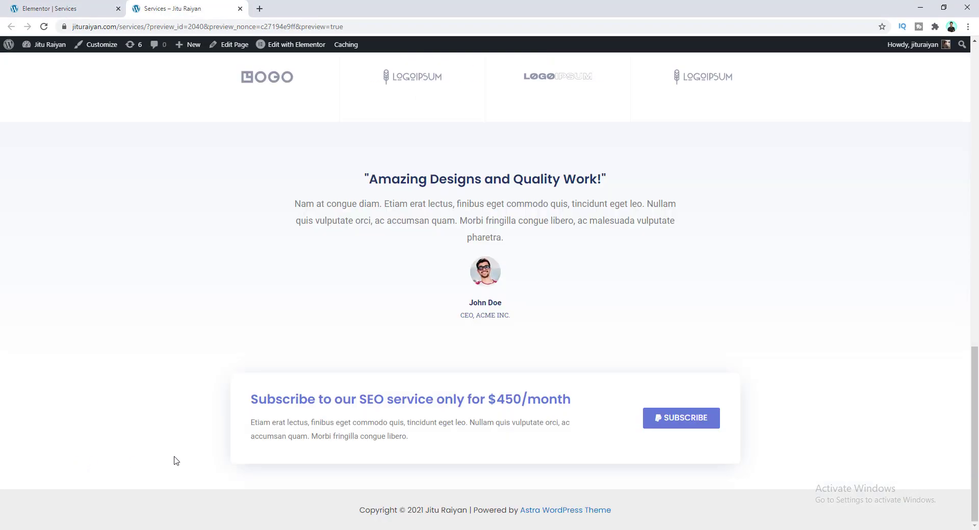
{"action": "left_click", "coordinate": [666, 418]}
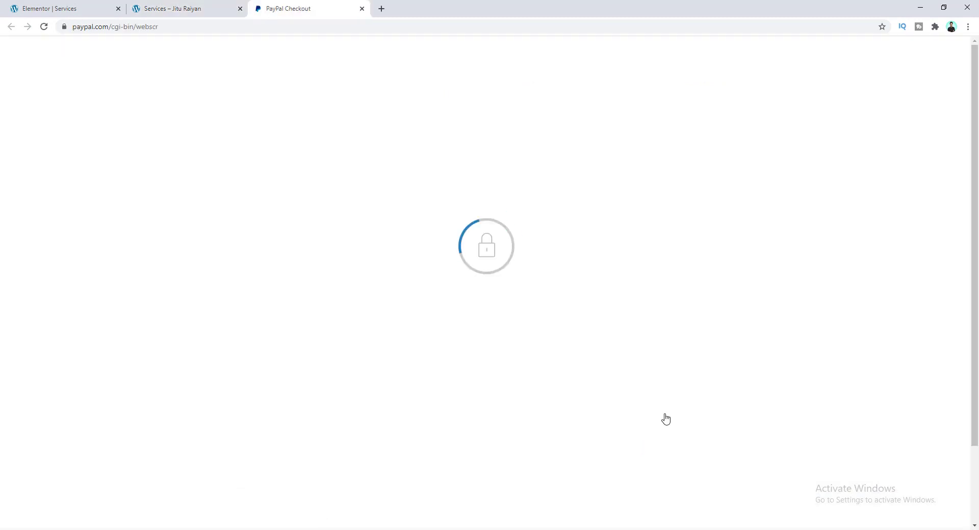
{"action": "left_click", "coordinate": [316, 230]}
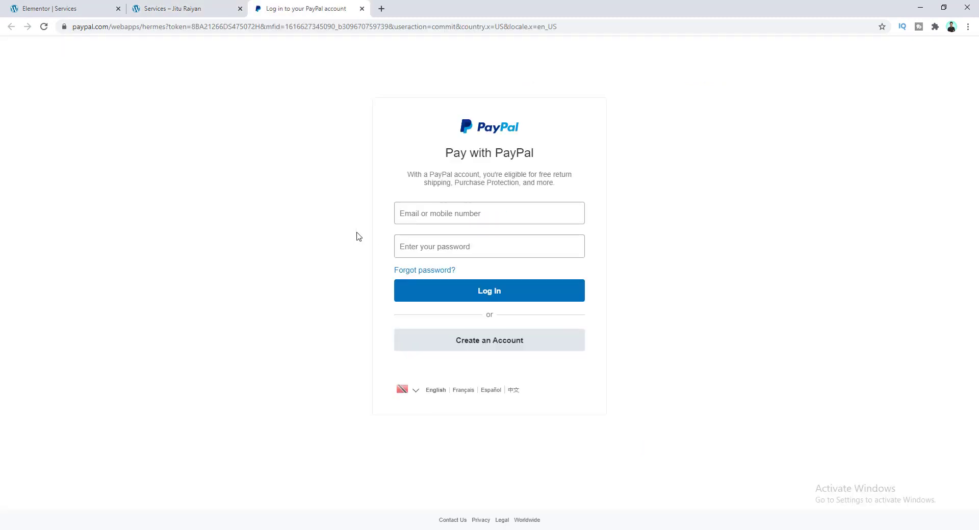